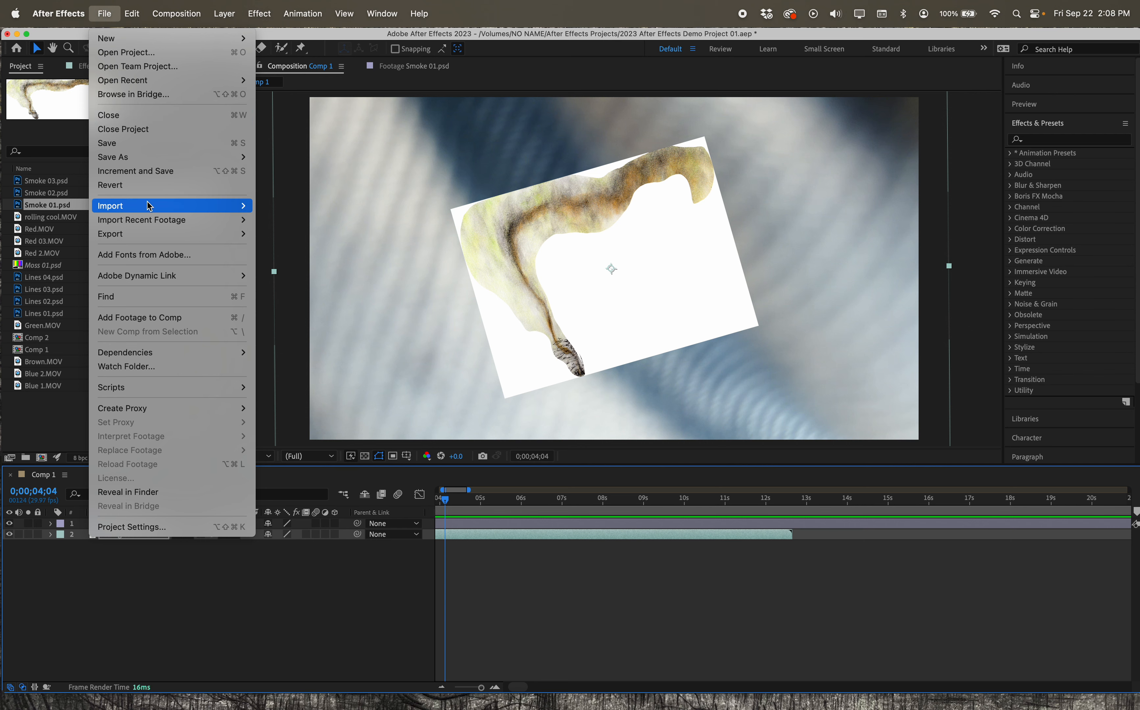
Import Smoke 01 copy.png from the Art Assets folder in After Effects Projects, with Create Composition enabled.
mouse_move(148, 206)
left_click(275, 209)
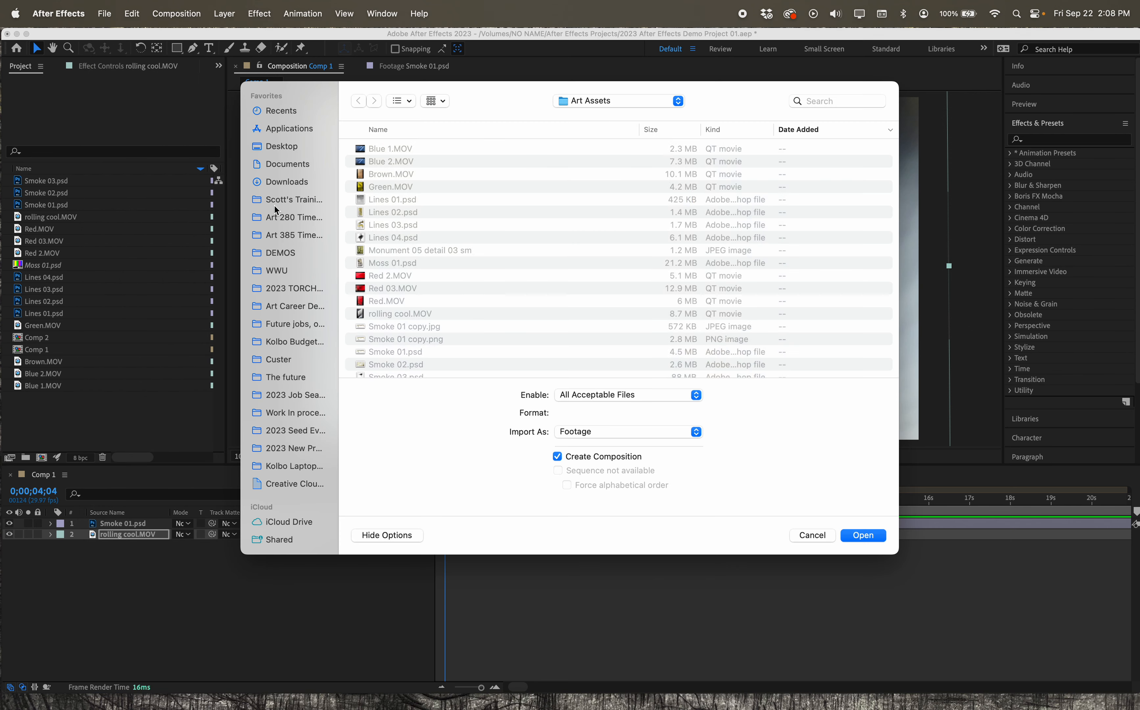
scroll(385, 302, "down", 2)
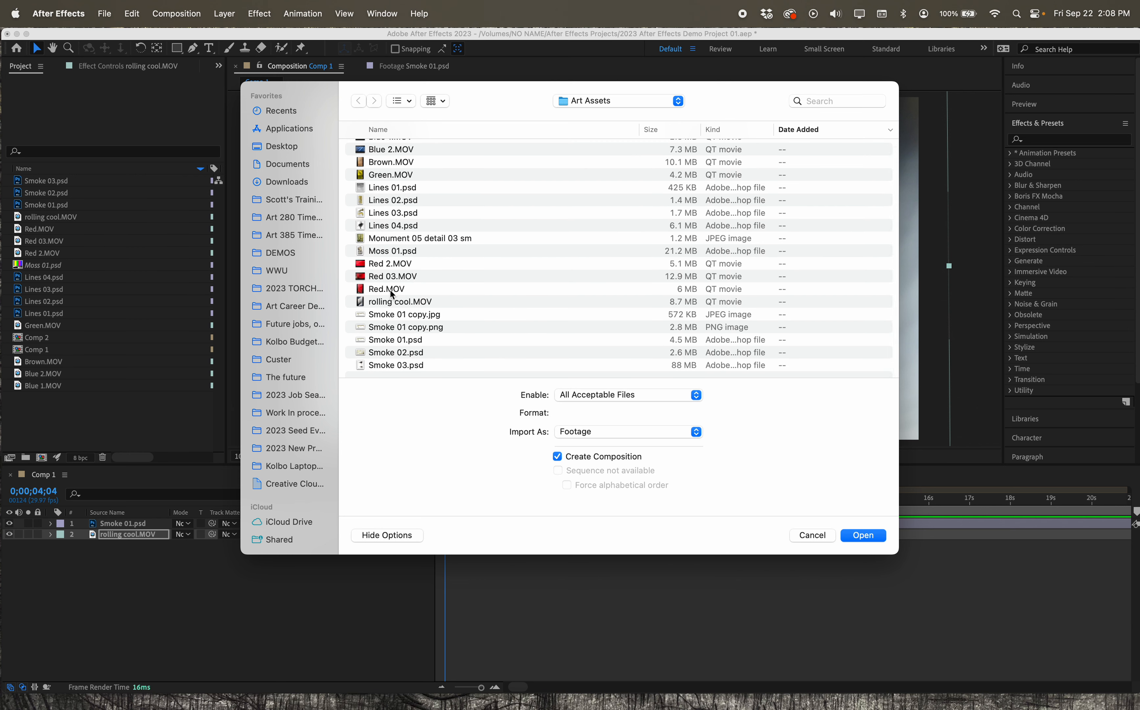
scroll(422, 340, "up", 1)
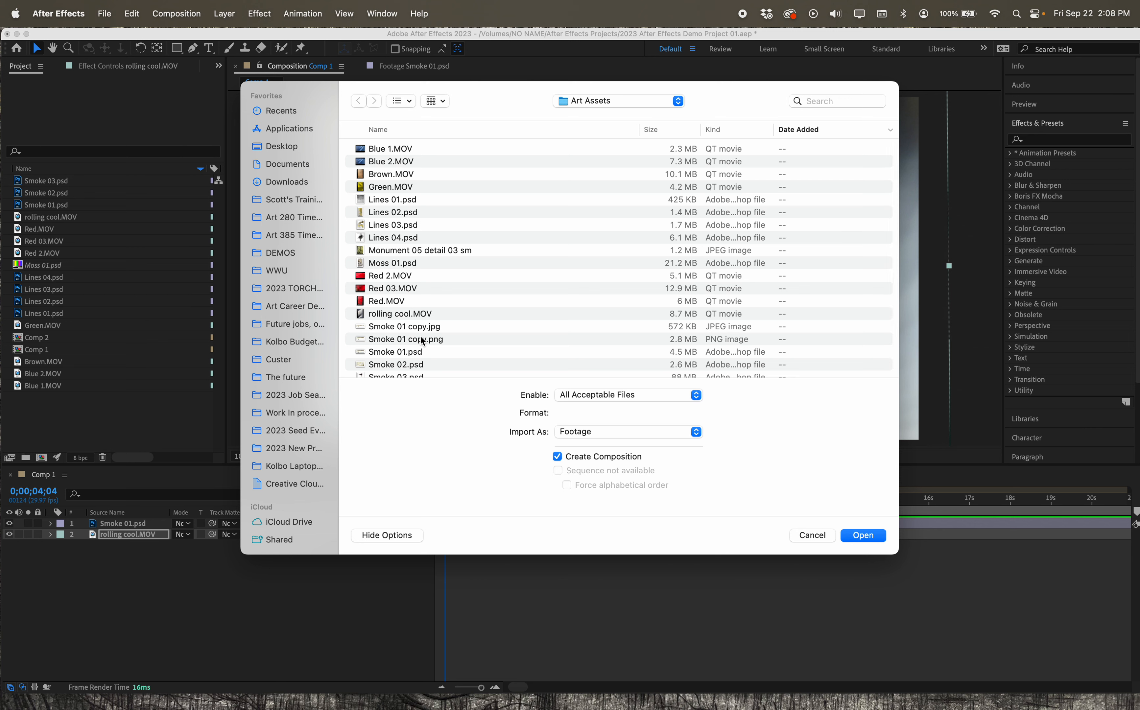
scroll(422, 340, "down", 1)
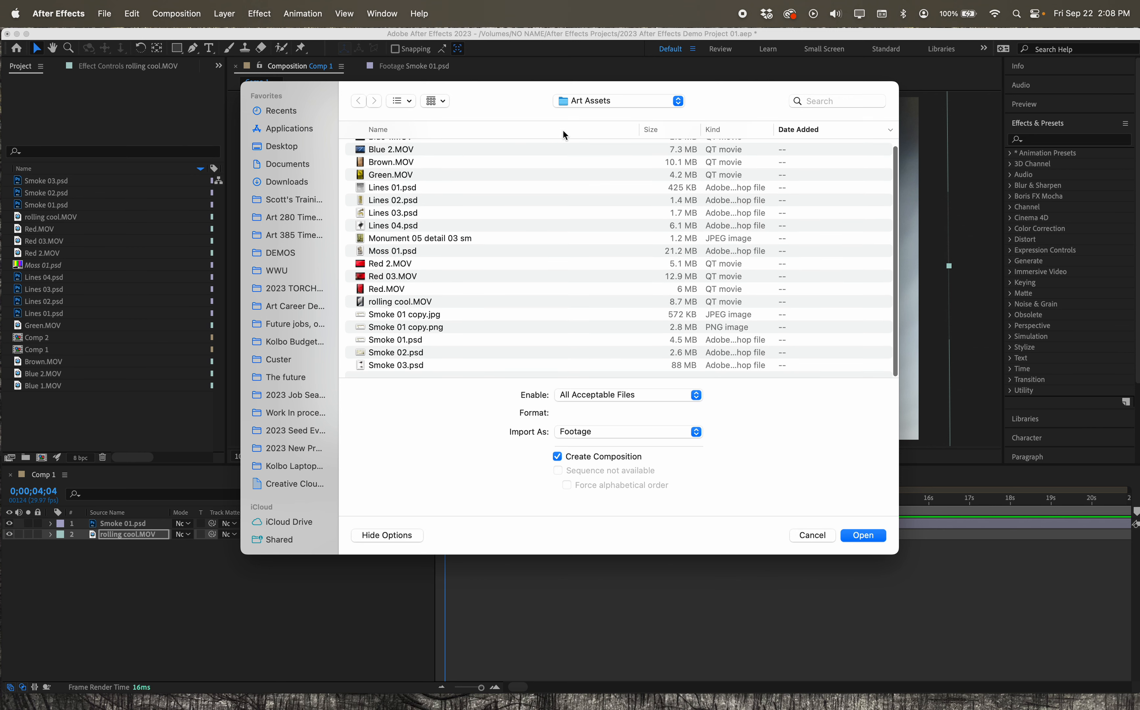
left_click(607, 100)
left_click(601, 136)
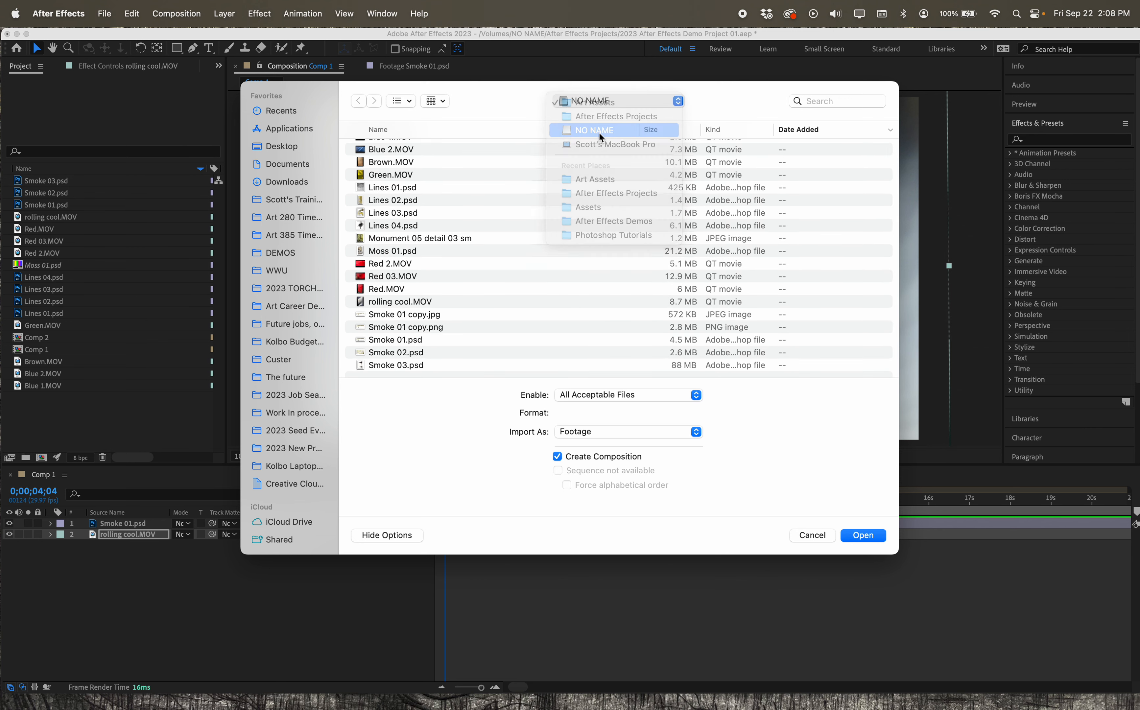
double_click(409, 149)
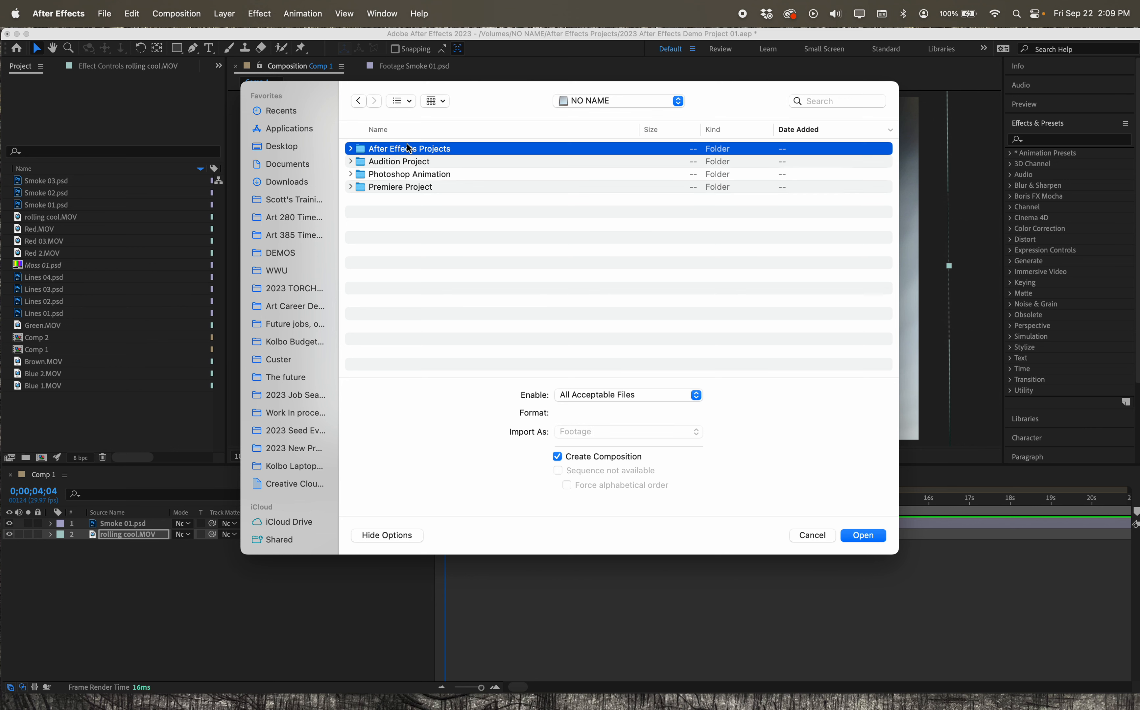
double_click(394, 160)
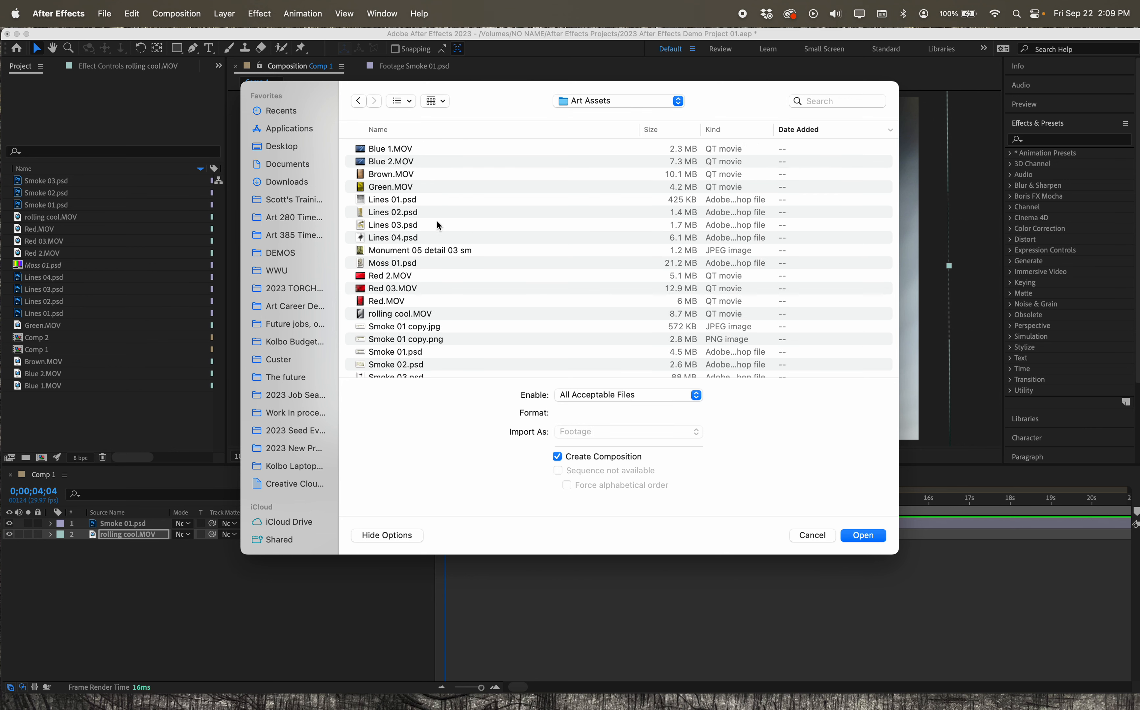
scroll(437, 221, "down", 1)
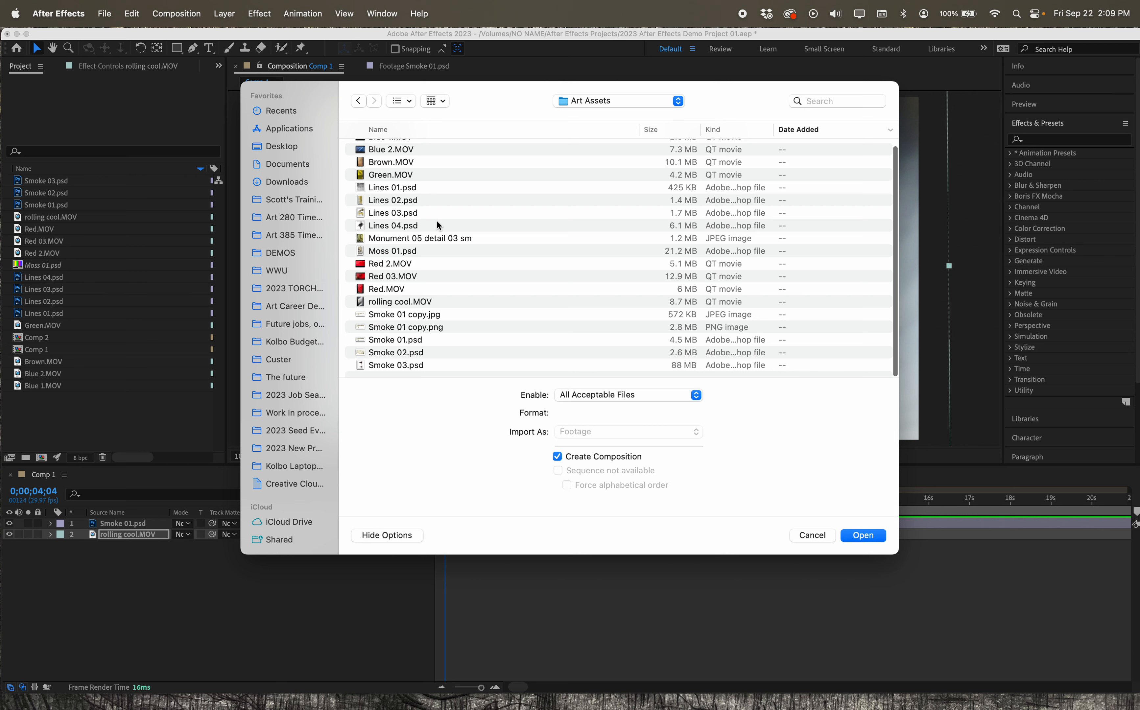
left_click(406, 329)
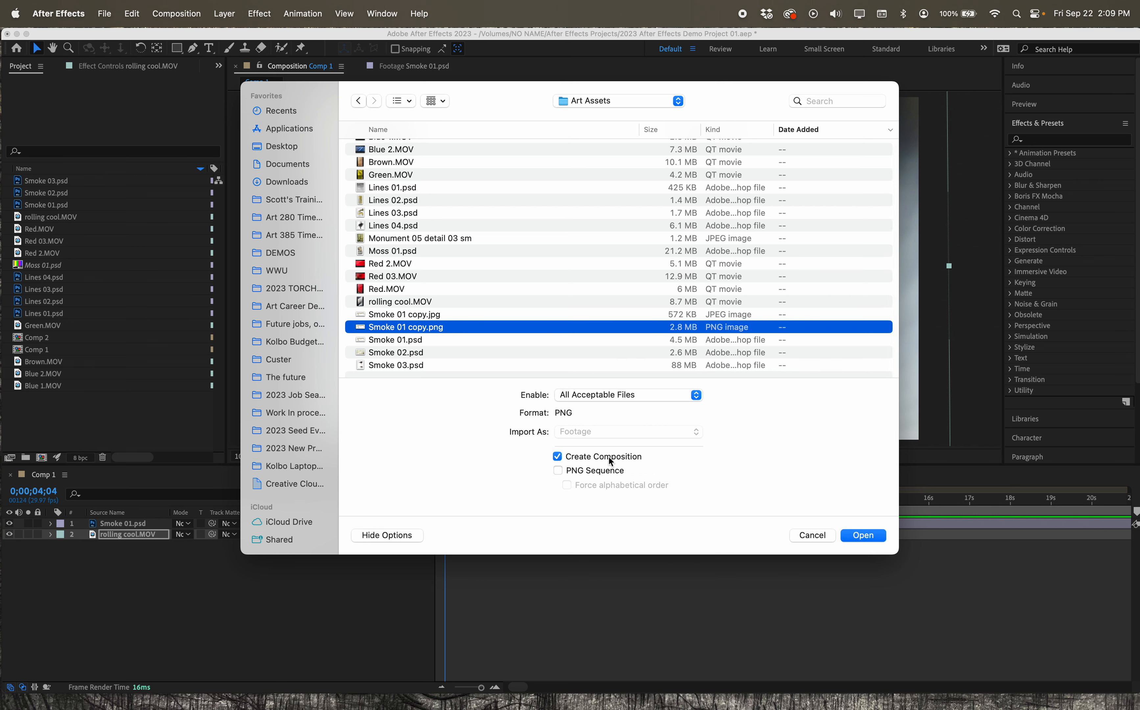
left_click(863, 536)
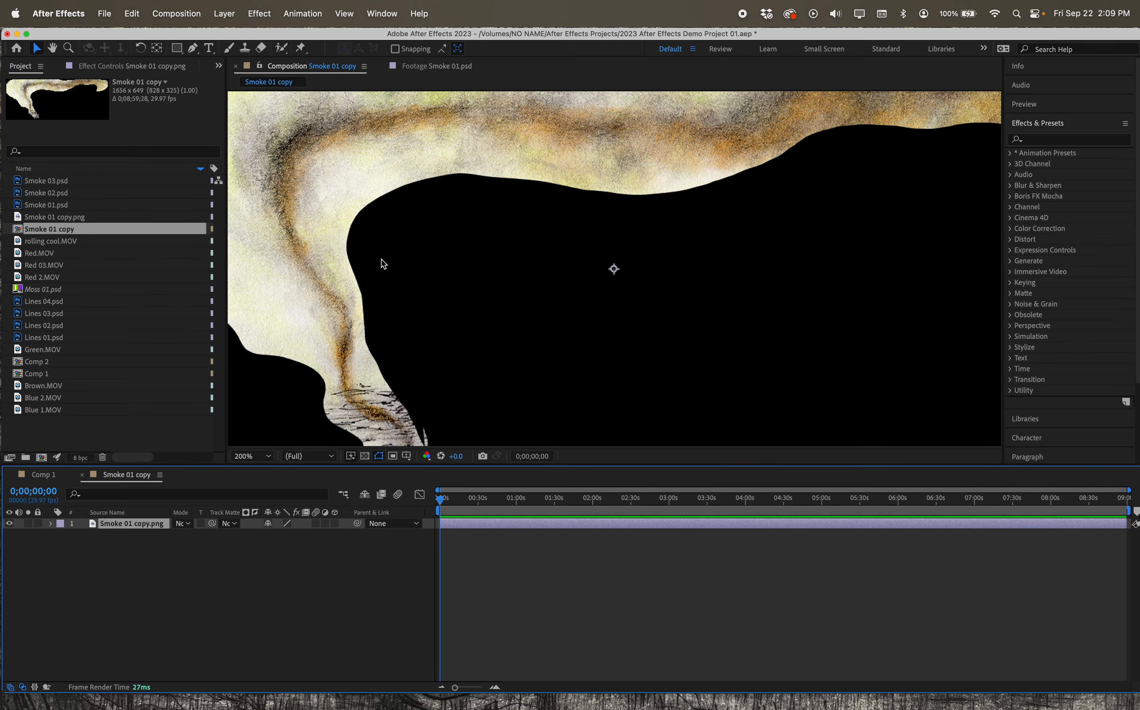
Close the Smoke 01 copy composition and add Smoke 01 copy.png to Comp 1 between Smoke 01.psd and rolling cool.MOV.
left_click(53, 235)
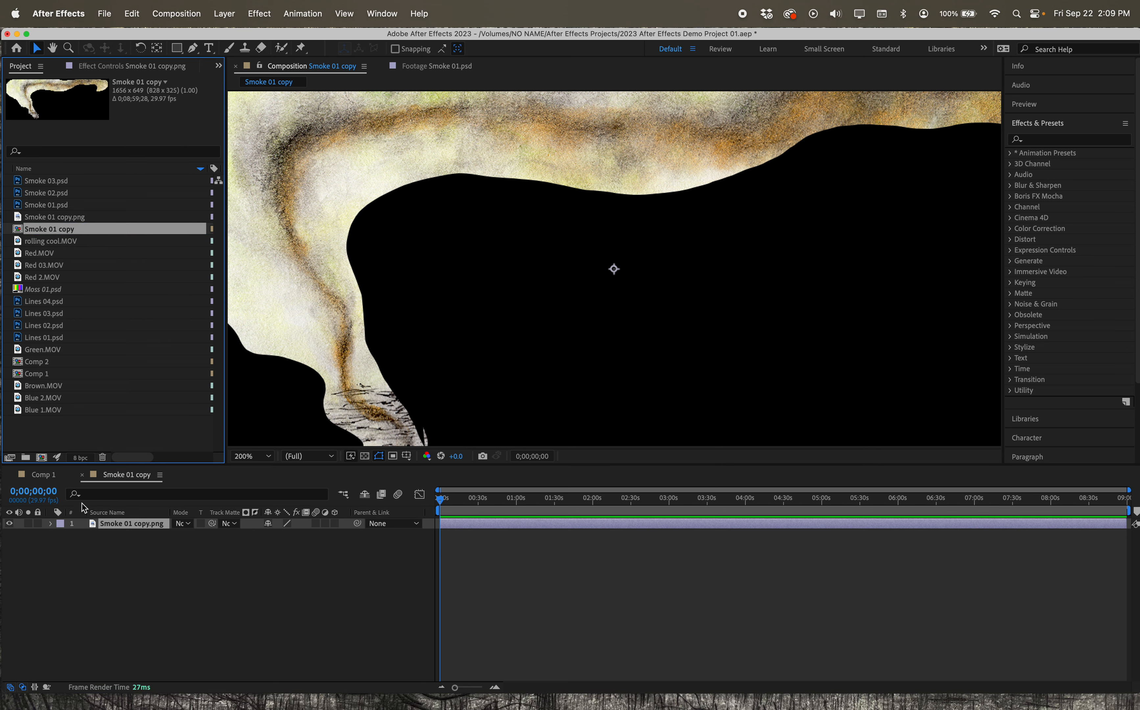
left_click(82, 474)
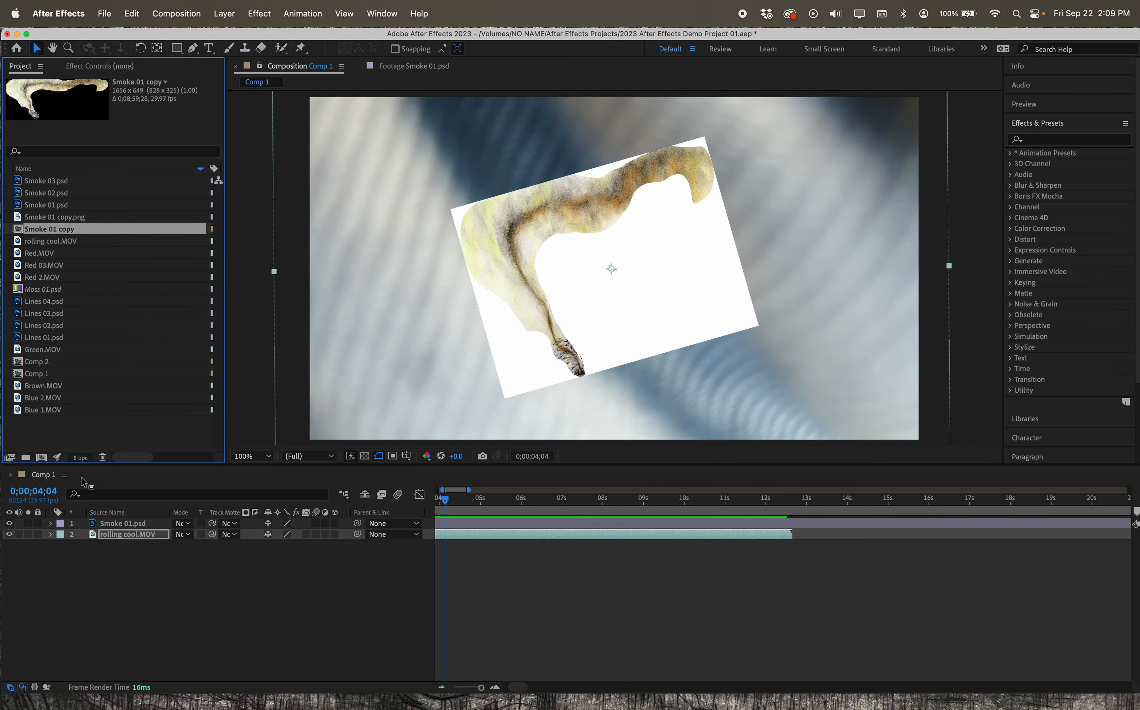
left_click(86, 220)
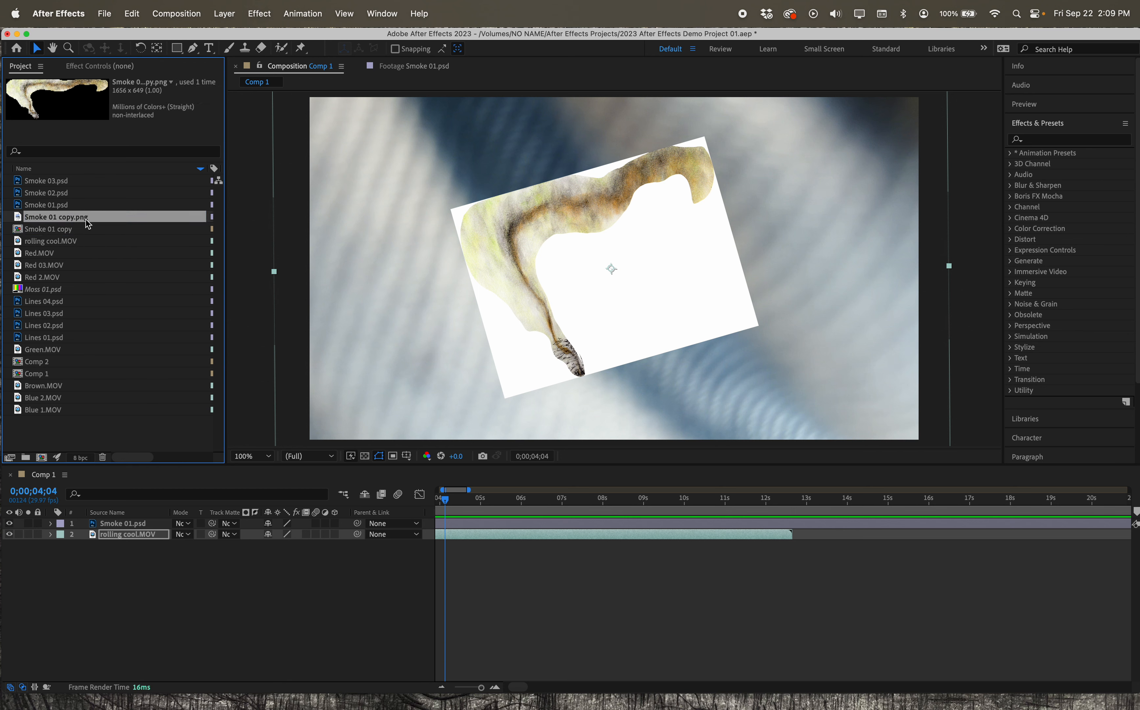
left_click_drag(86, 219, 133, 529)
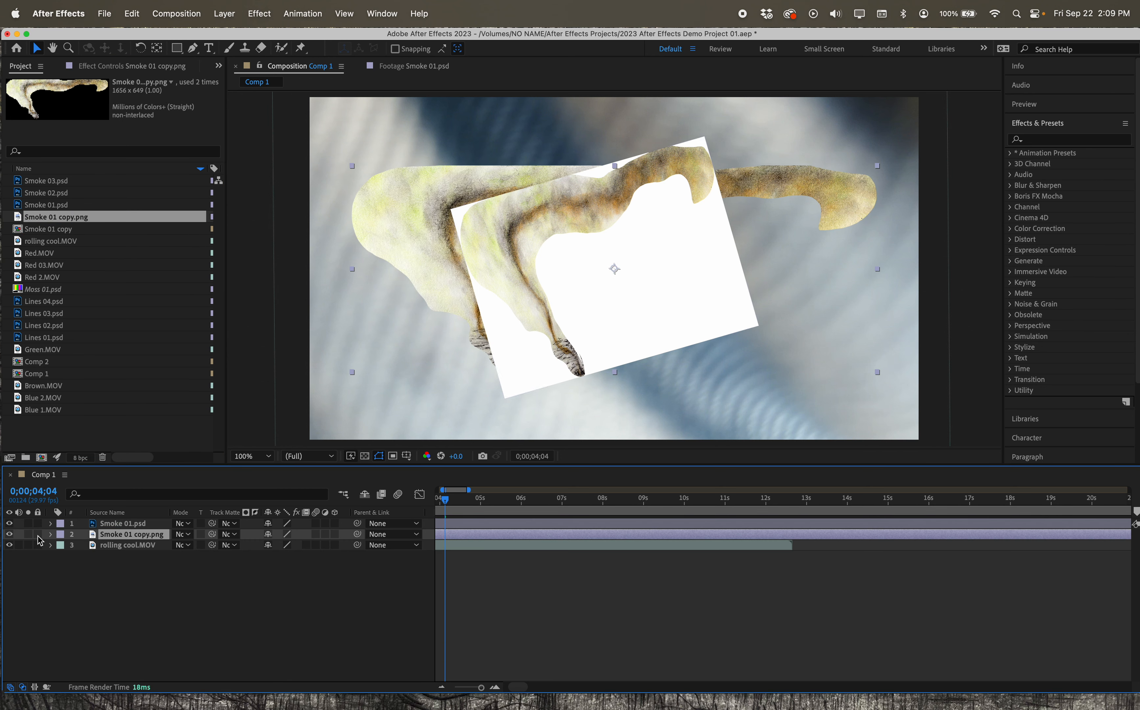
Hide the Smoke 01.psd layer and move the Smoke 01 copy.png artwork slightly higher in the Comp 1 frame.
left_click(147, 527)
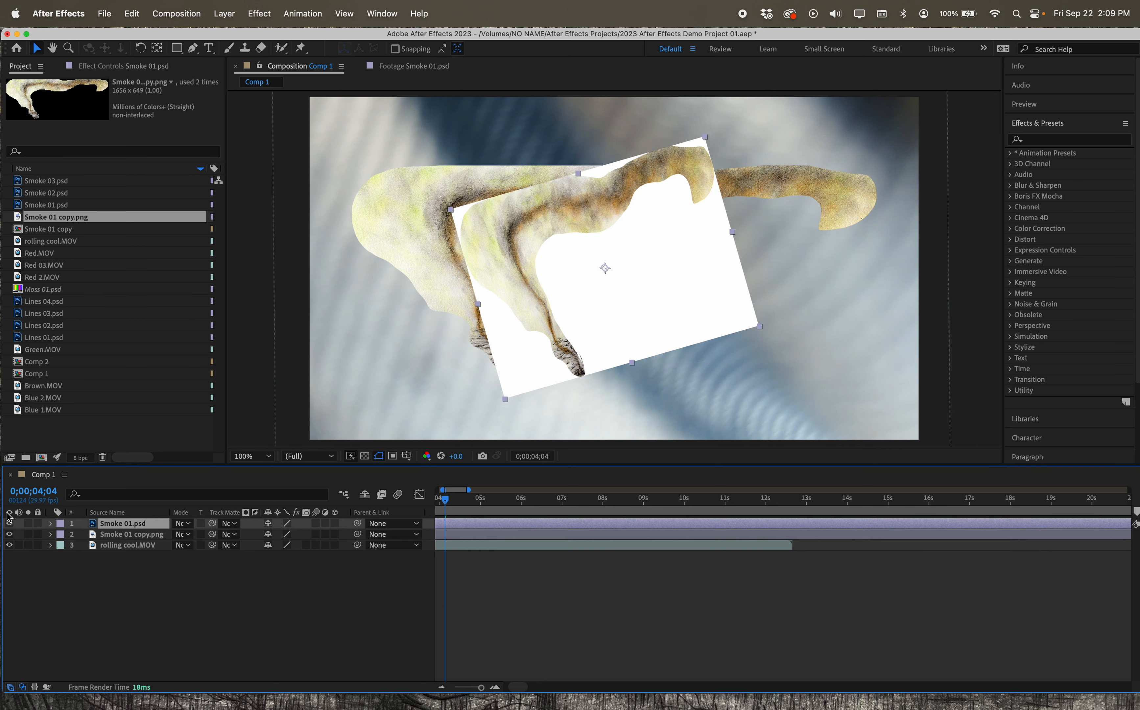
left_click(10, 524)
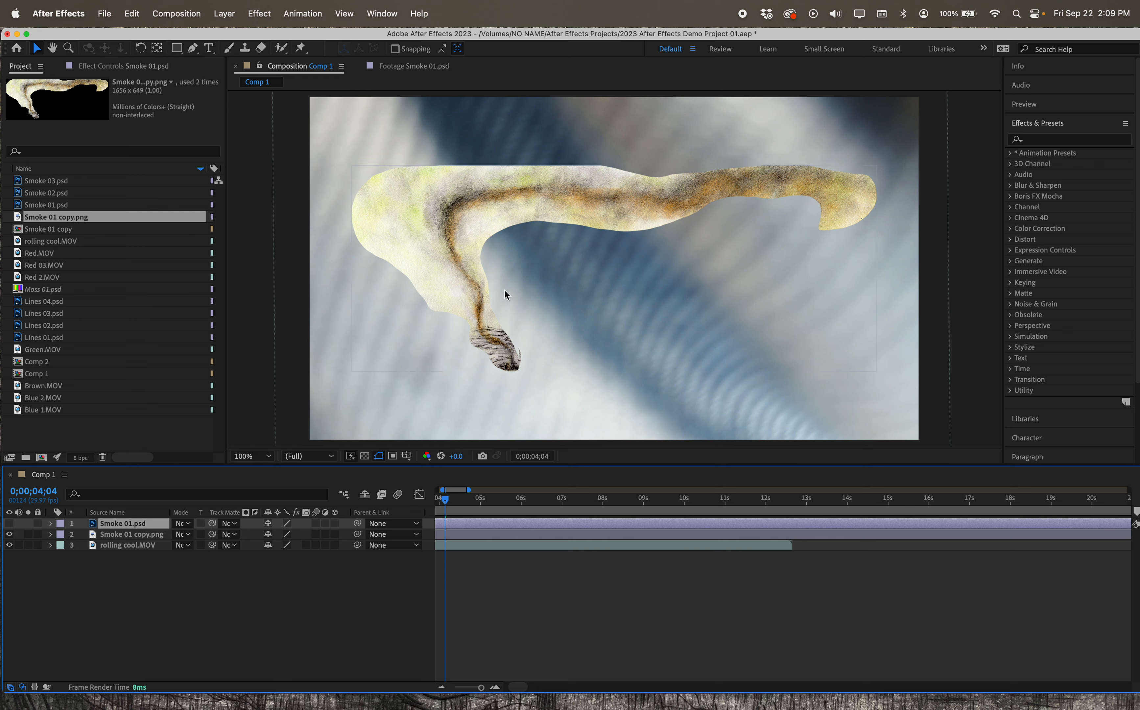
left_click_drag(453, 256, 454, 220)
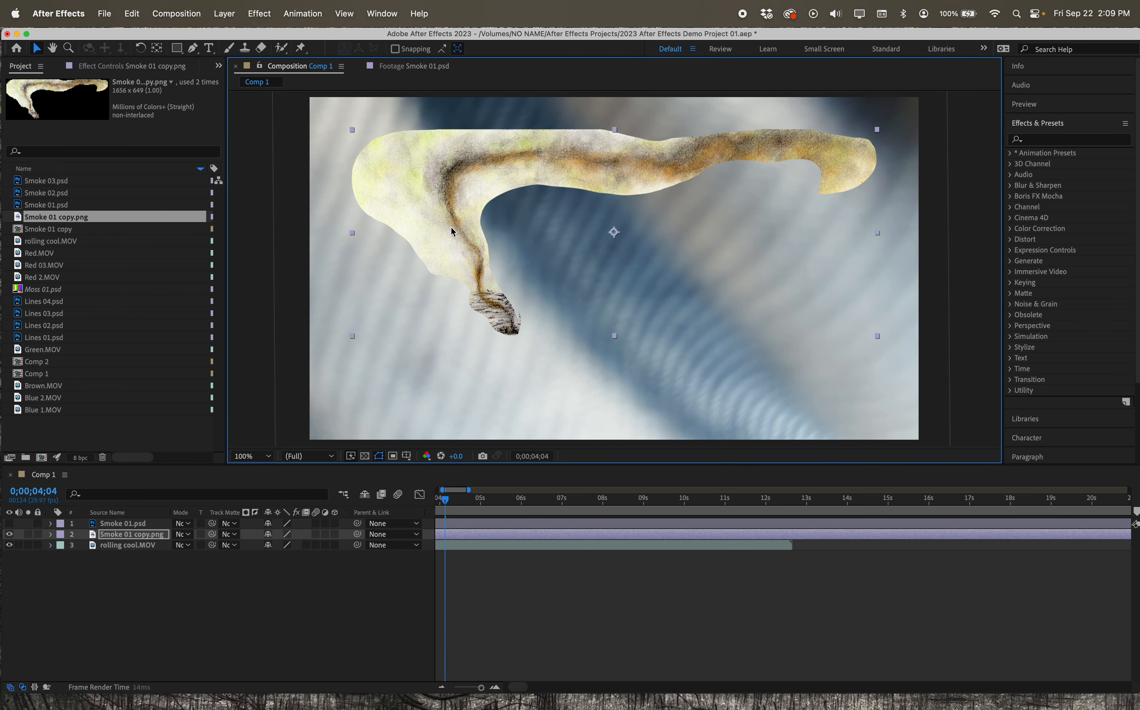
Import Smoke 01 copy.jpg from Art Assets with Create Composition enabled, and close the composition created from it.
left_click(104, 14)
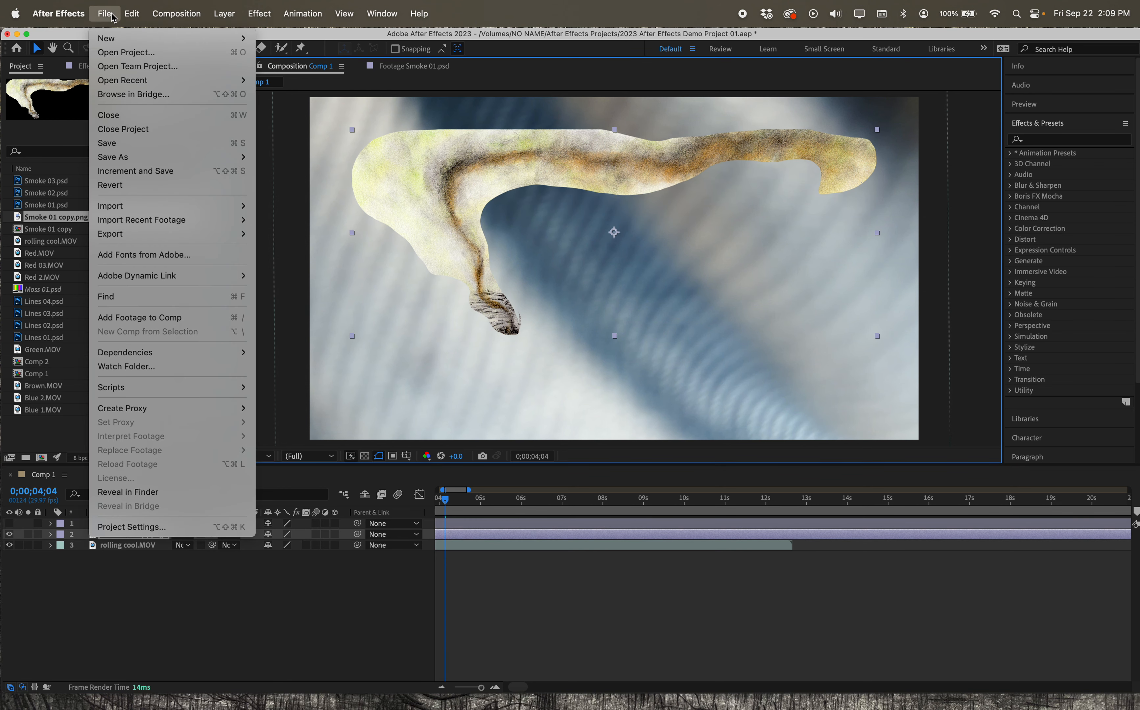
mouse_move(137, 205)
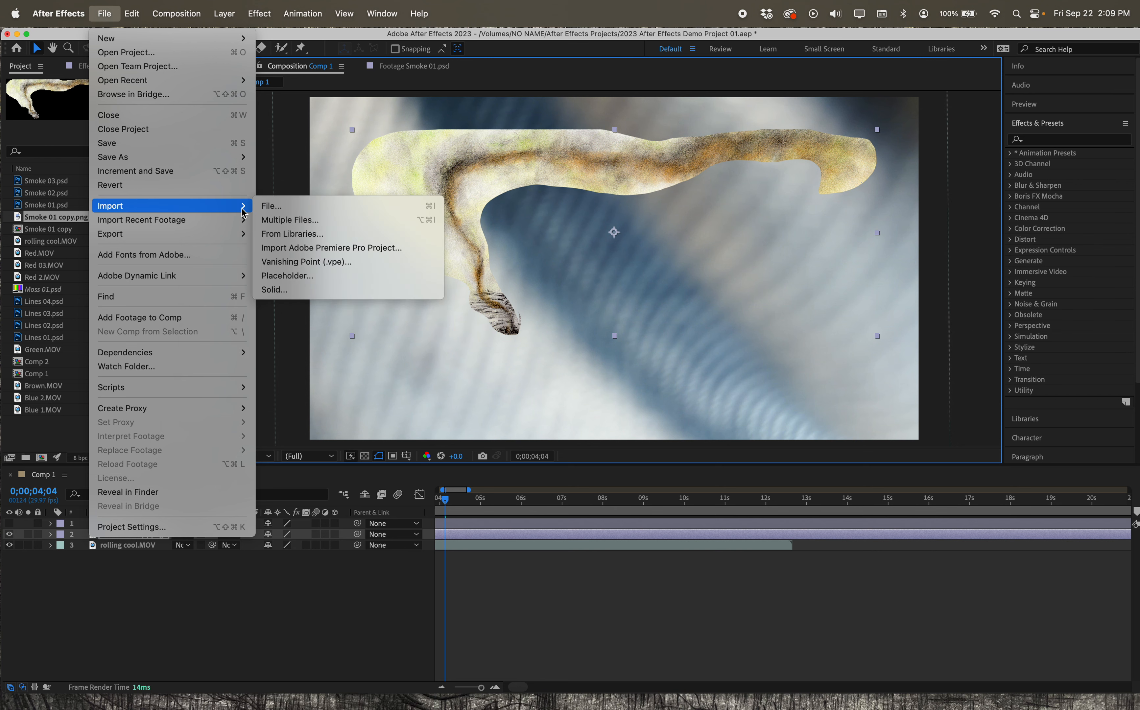
left_click(283, 207)
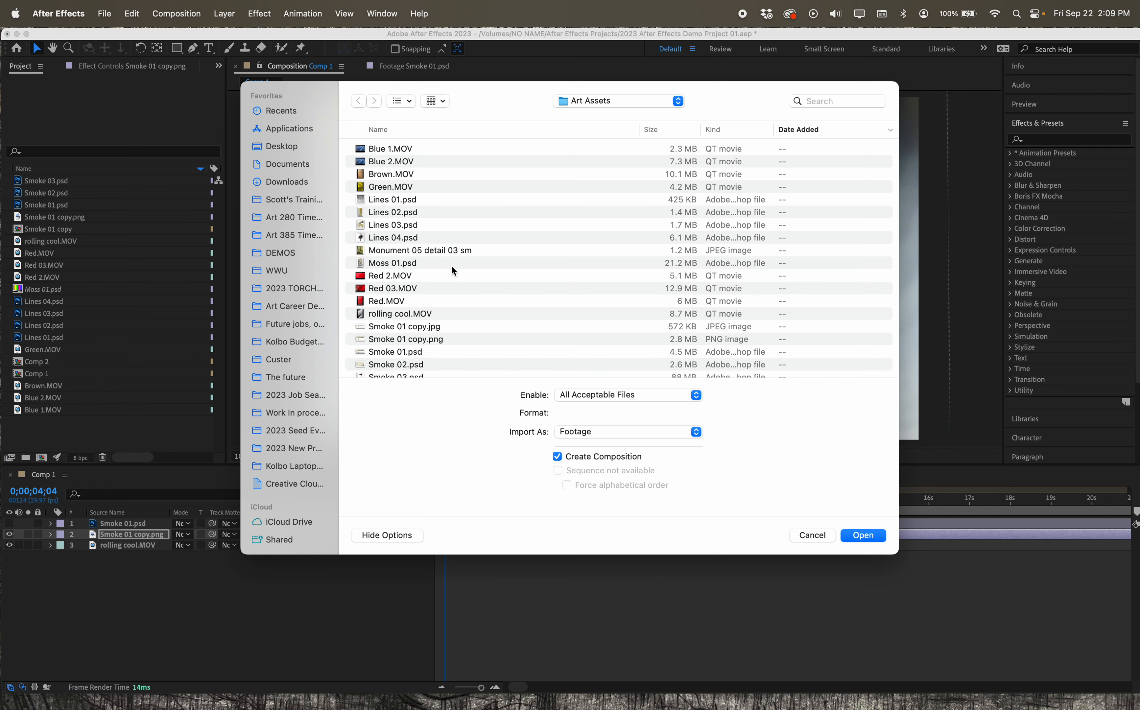
scroll(451, 270, "down", 2)
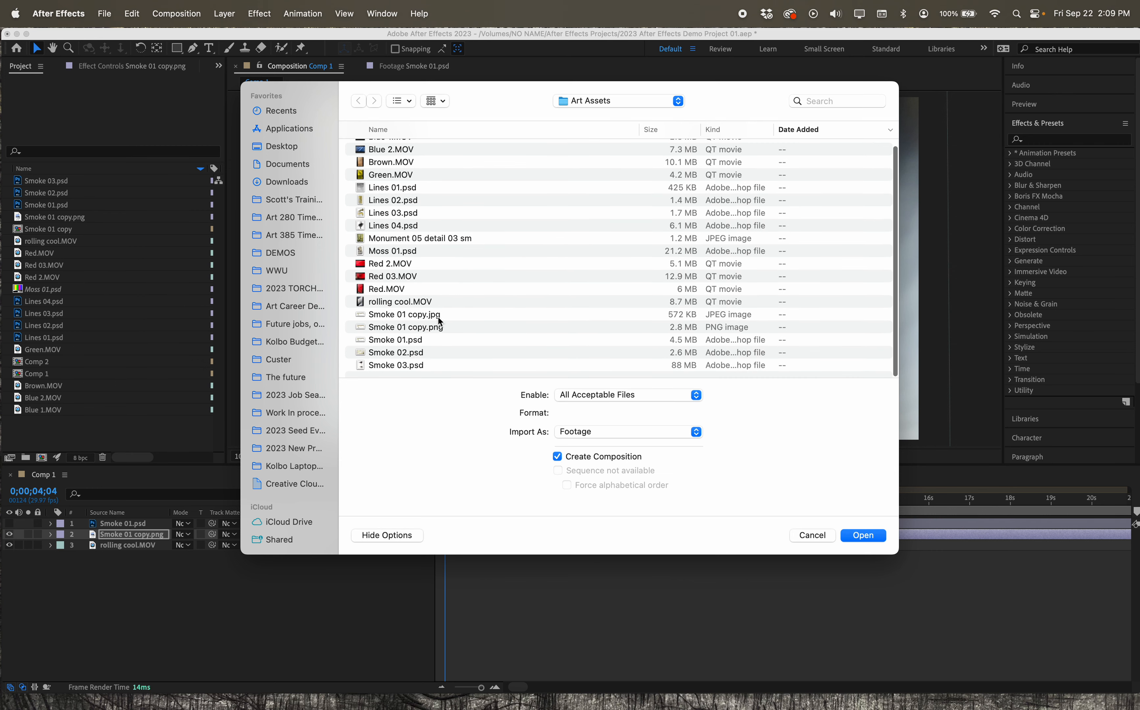
left_click(437, 316)
left_click(854, 539)
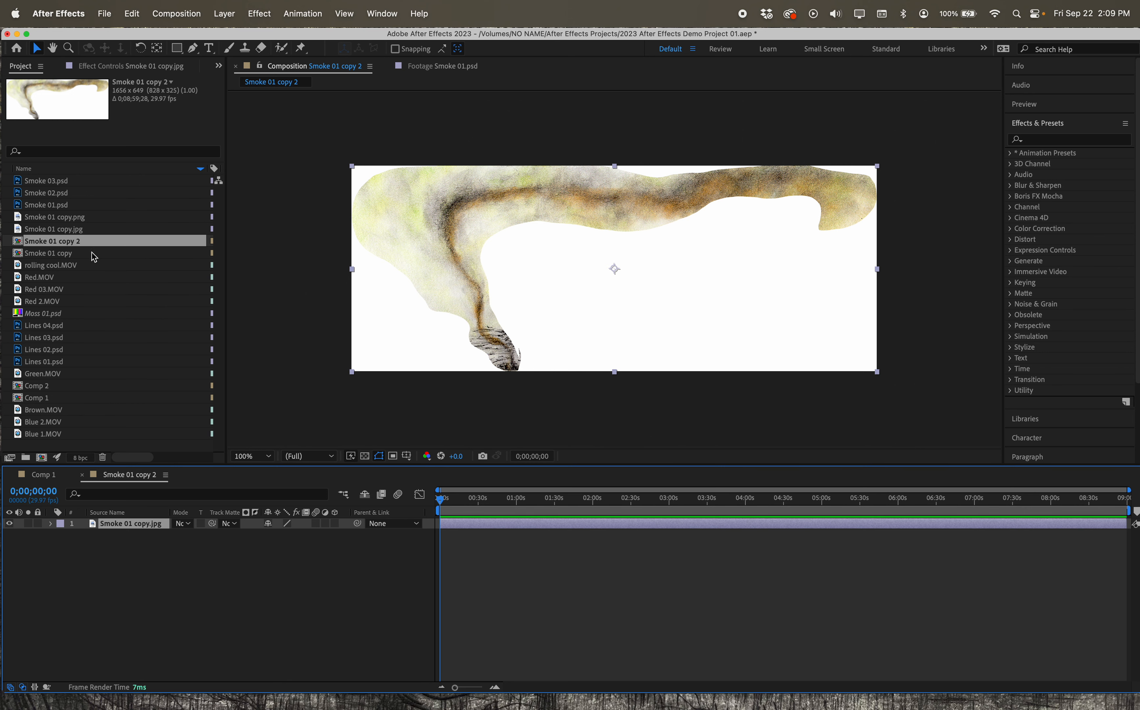
left_click(83, 476)
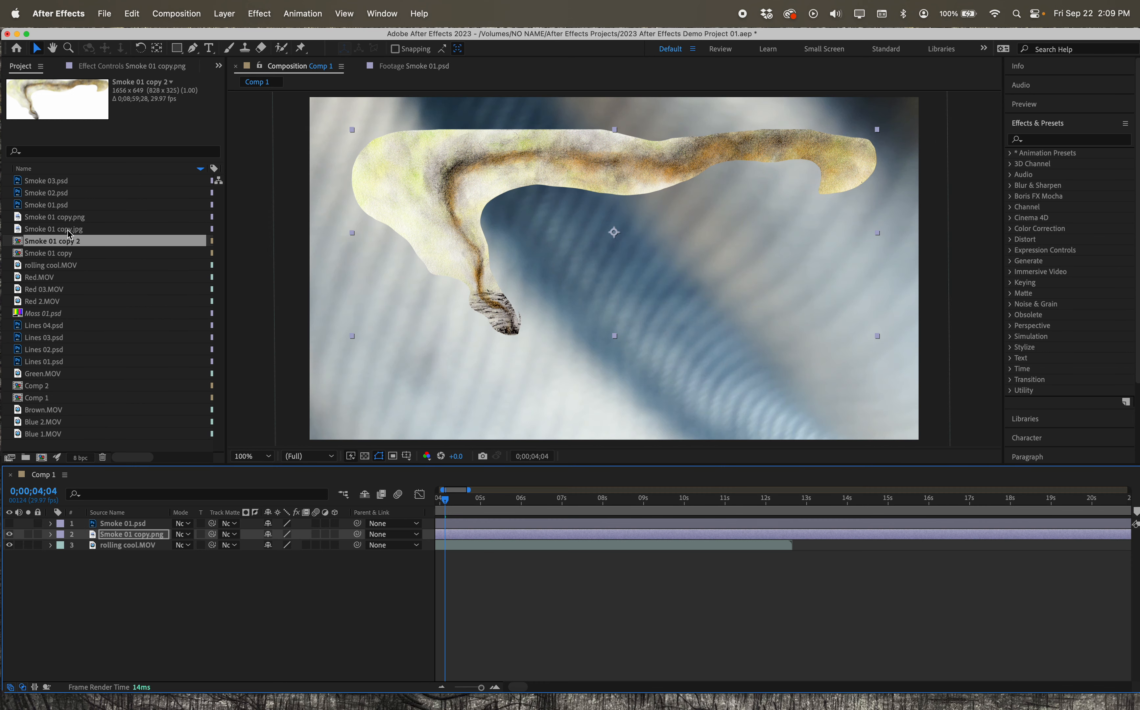
Try Smoke 01 copy.jpg as the topmost layer in Comp 1 and delete that layer again.
left_click_drag(69, 233, 99, 523)
left_click(130, 522)
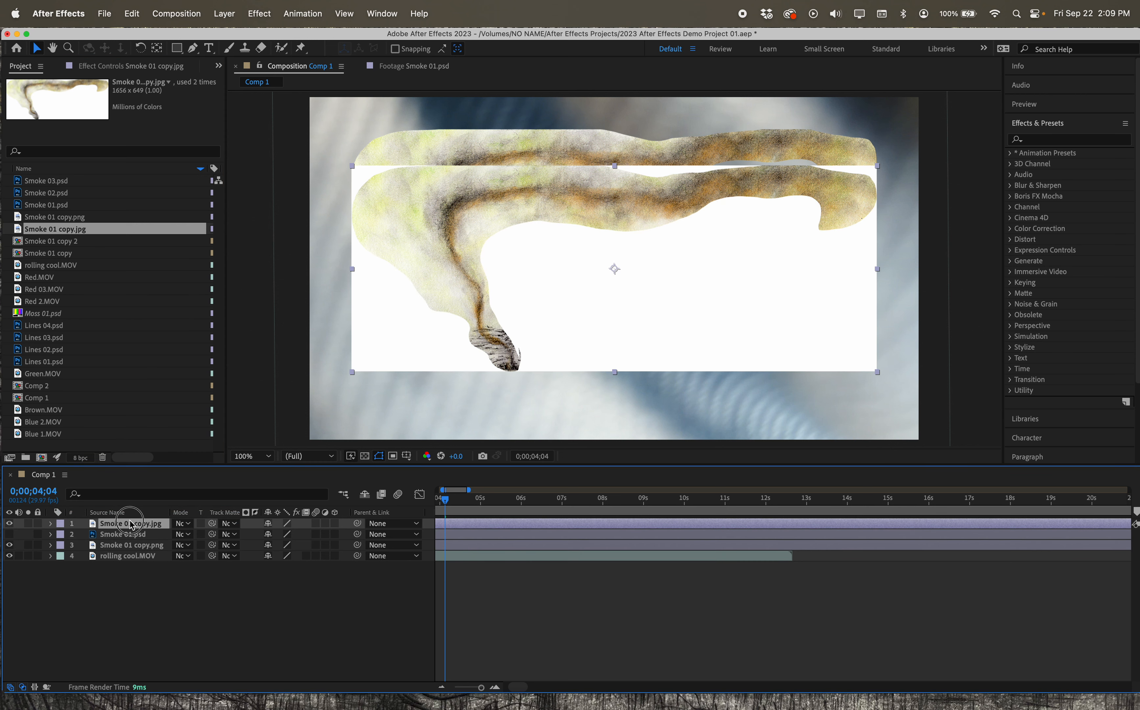
key("Delete")
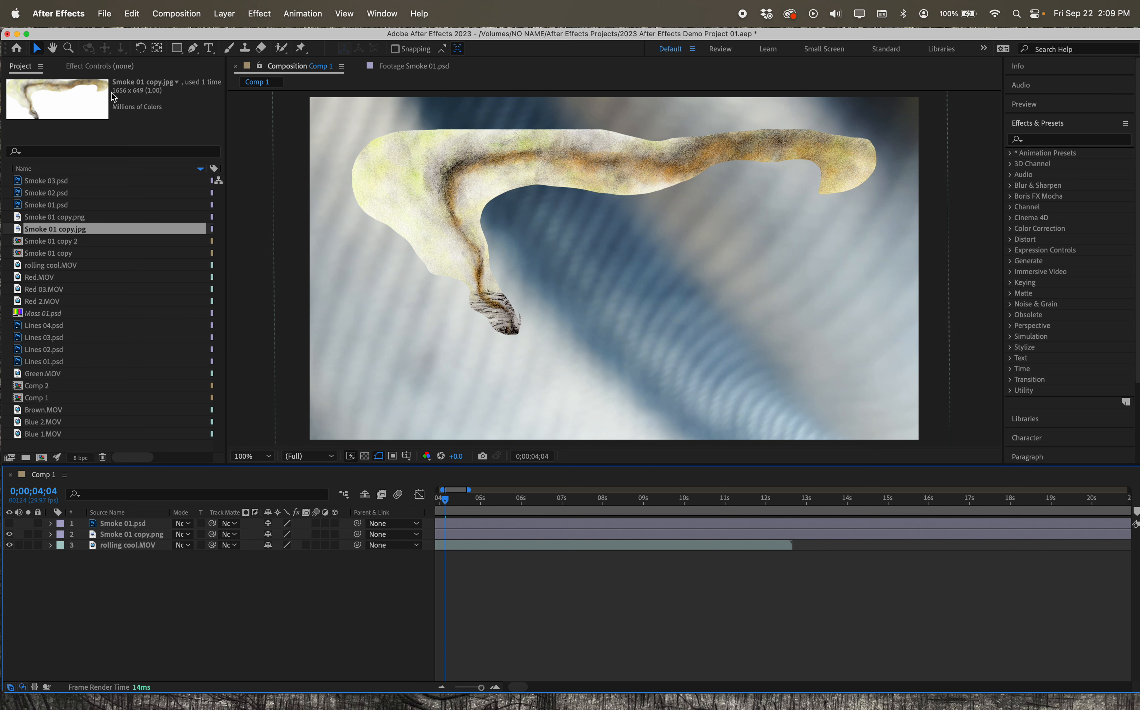
Import Smoke 01.psd from Art Assets as a Composition, with the Editable Layer Styles option.
left_click(108, 12)
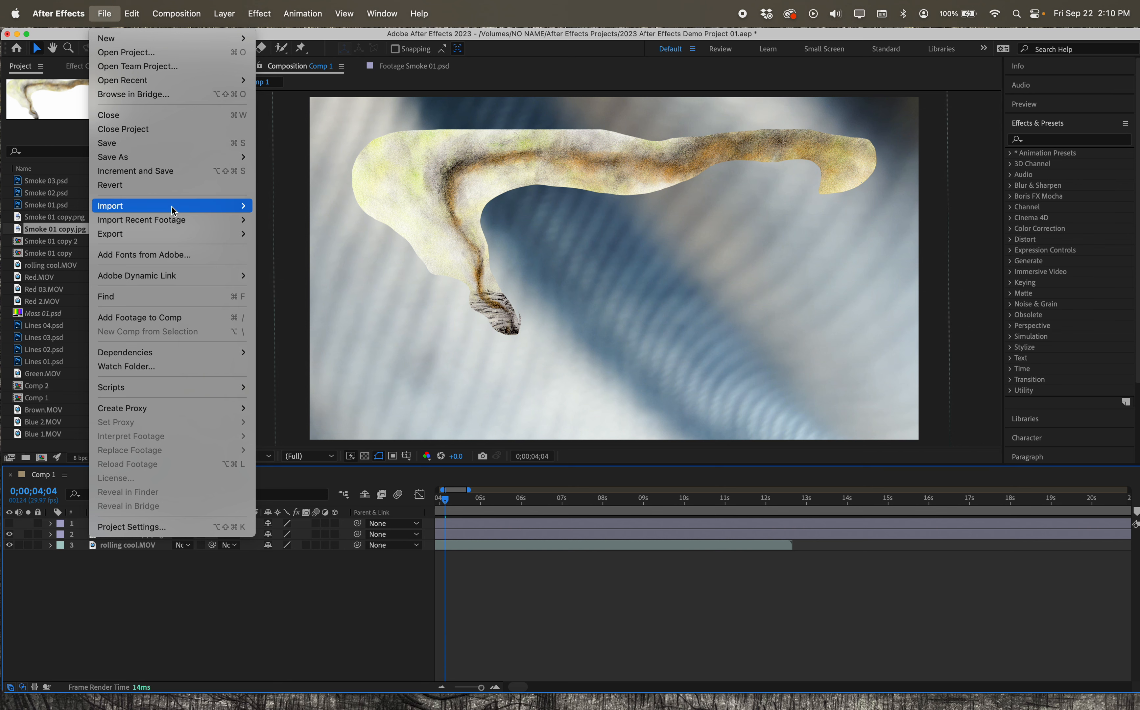
mouse_move(174, 206)
left_click(341, 223)
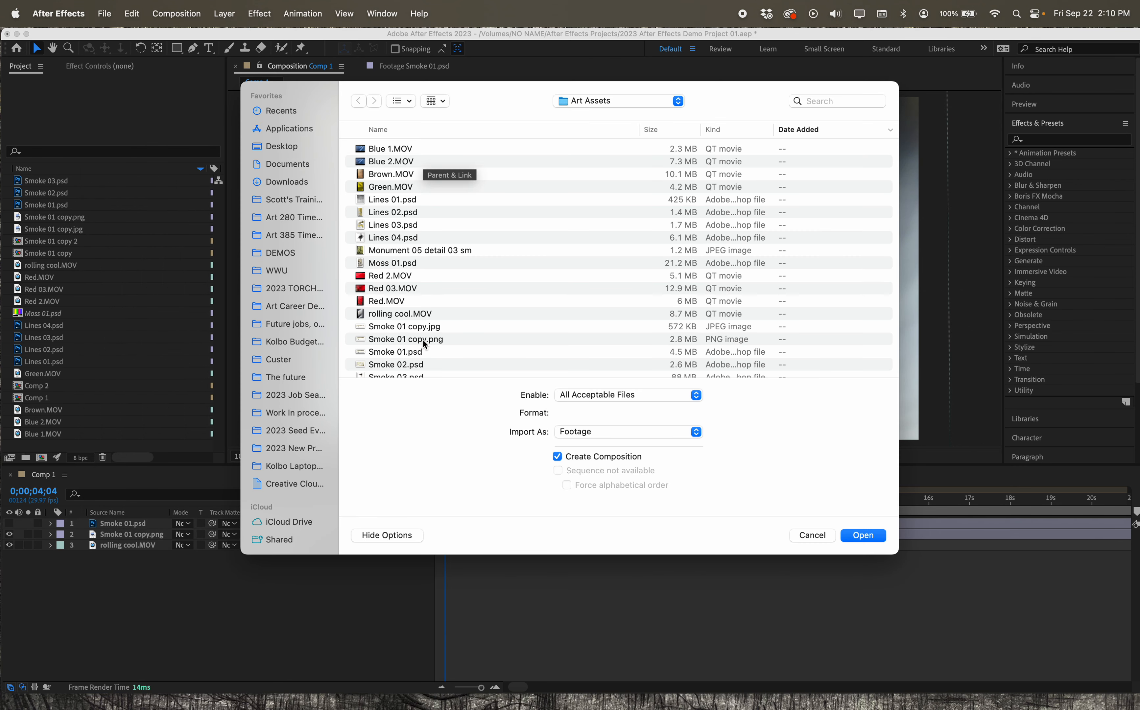
left_click(403, 352)
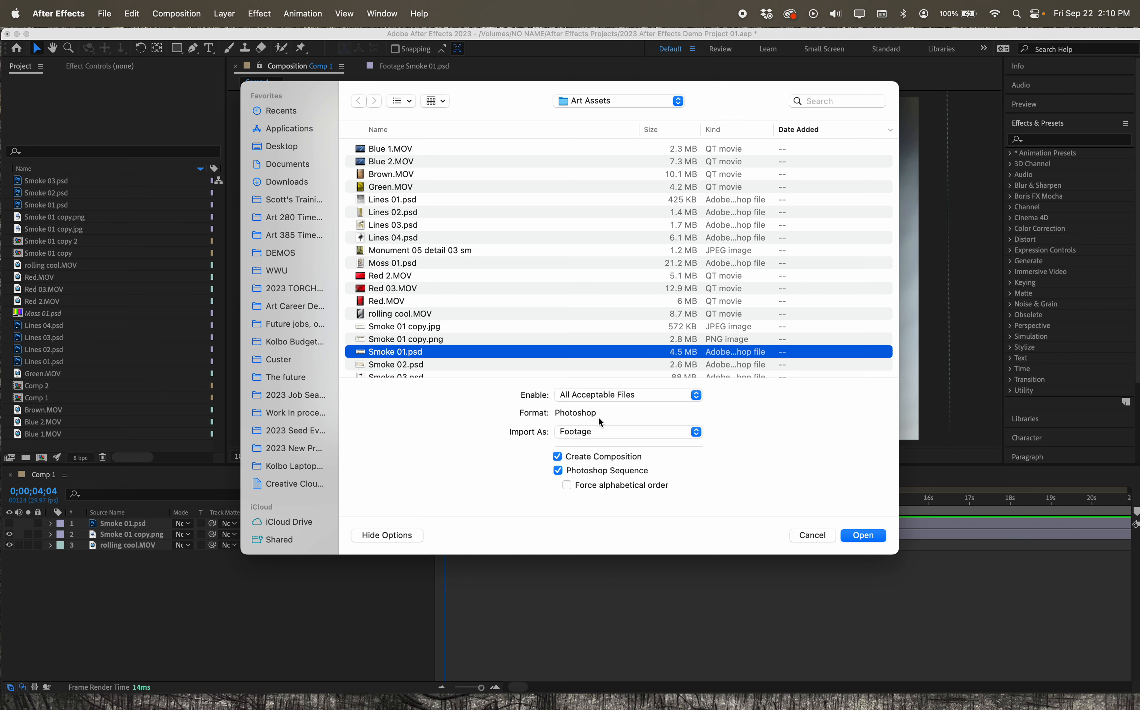
left_click(583, 432)
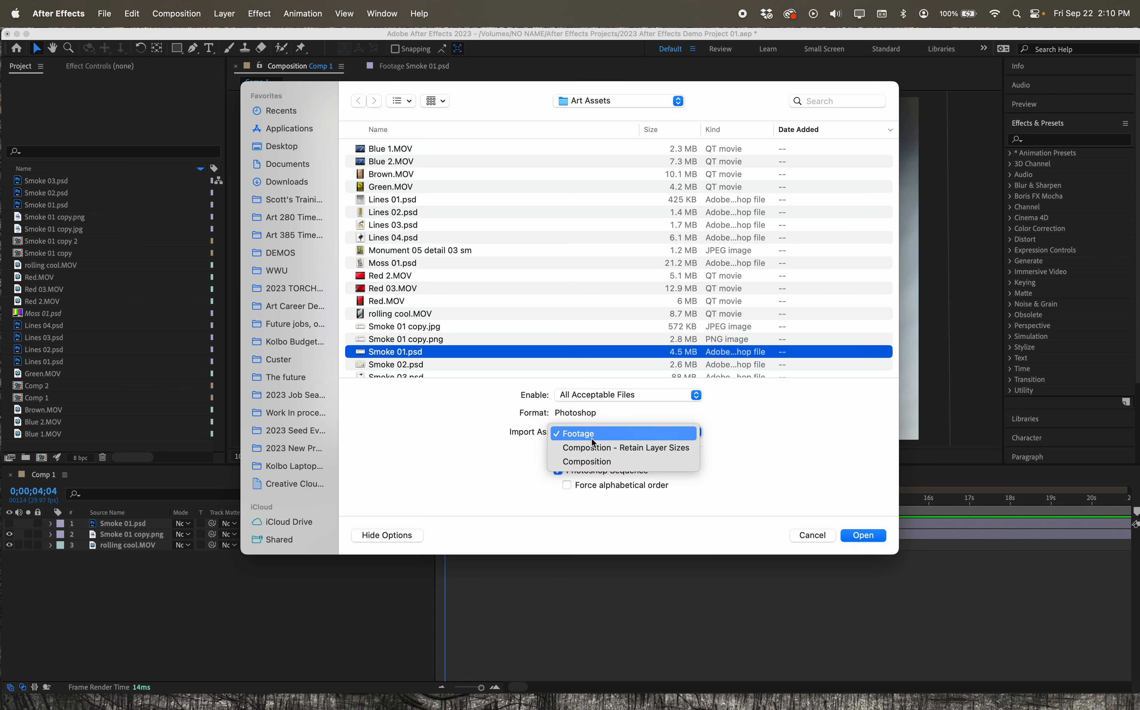
left_click(608, 463)
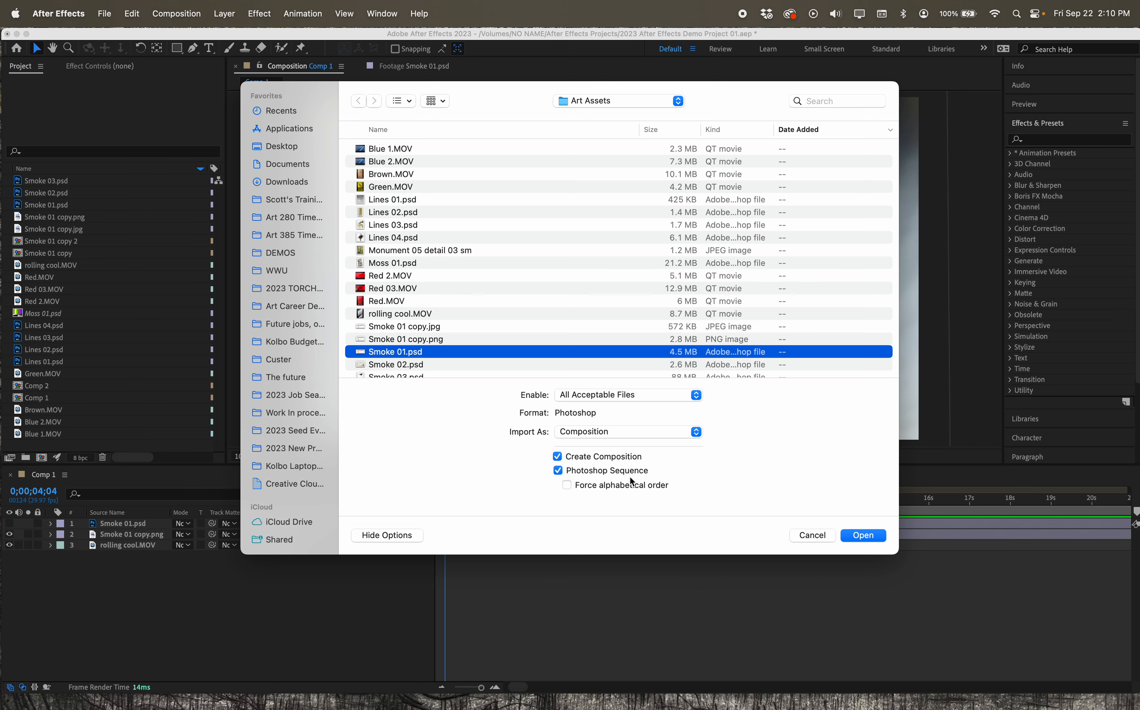
left_click(862, 536)
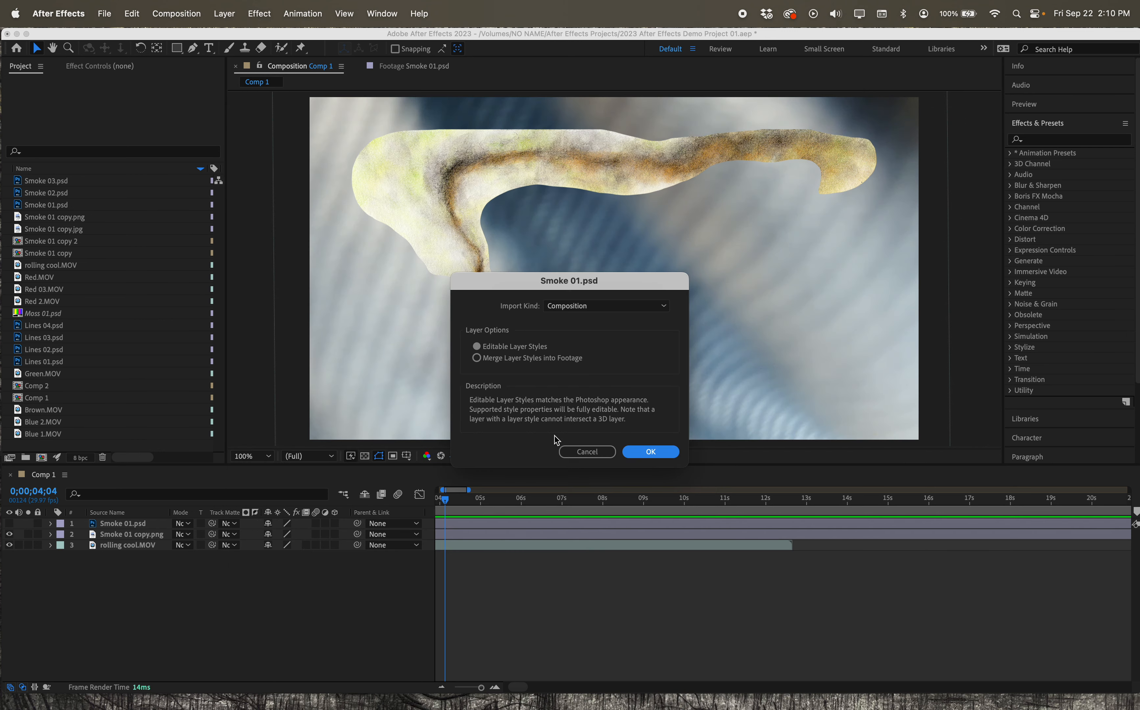
left_click(649, 451)
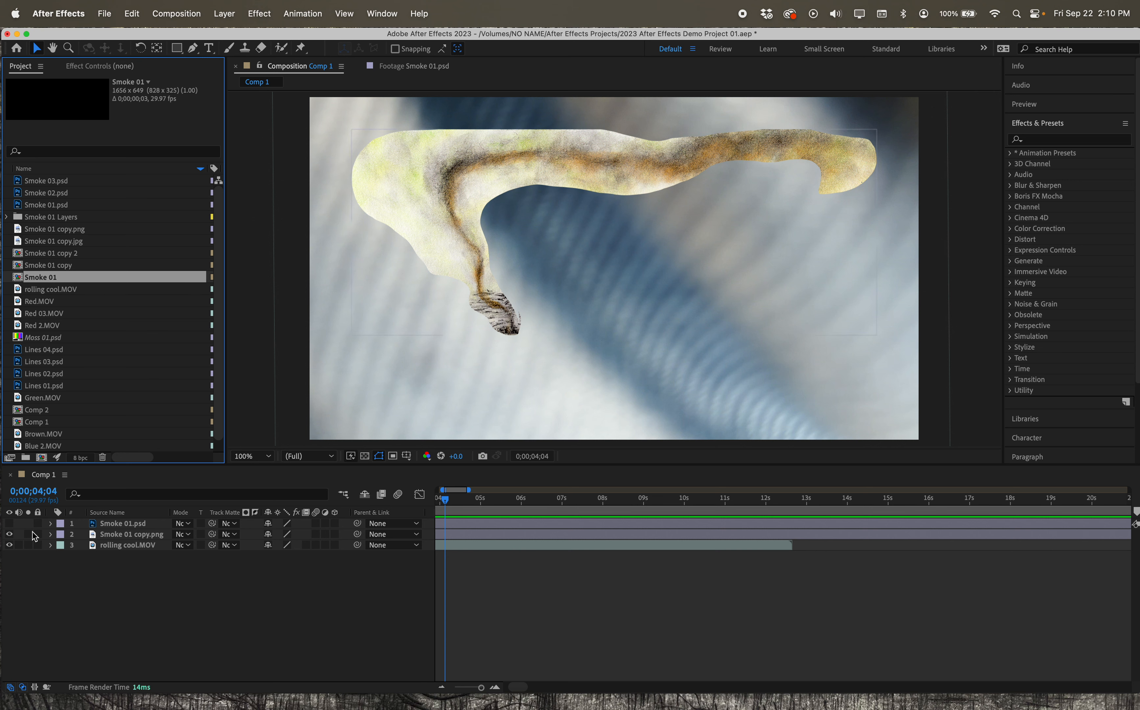
Hide the Smoke 01 copy.png layer in Comp 1 and open the imported Smoke 01 composition.
left_click(137, 525)
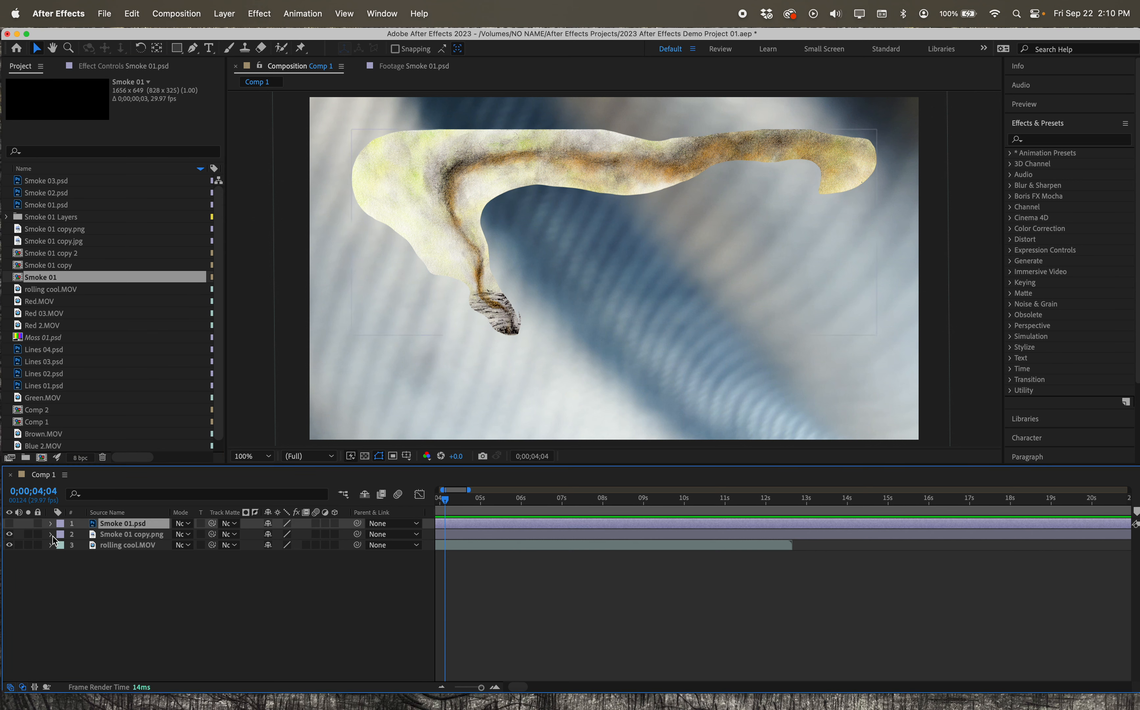
left_click(9, 535)
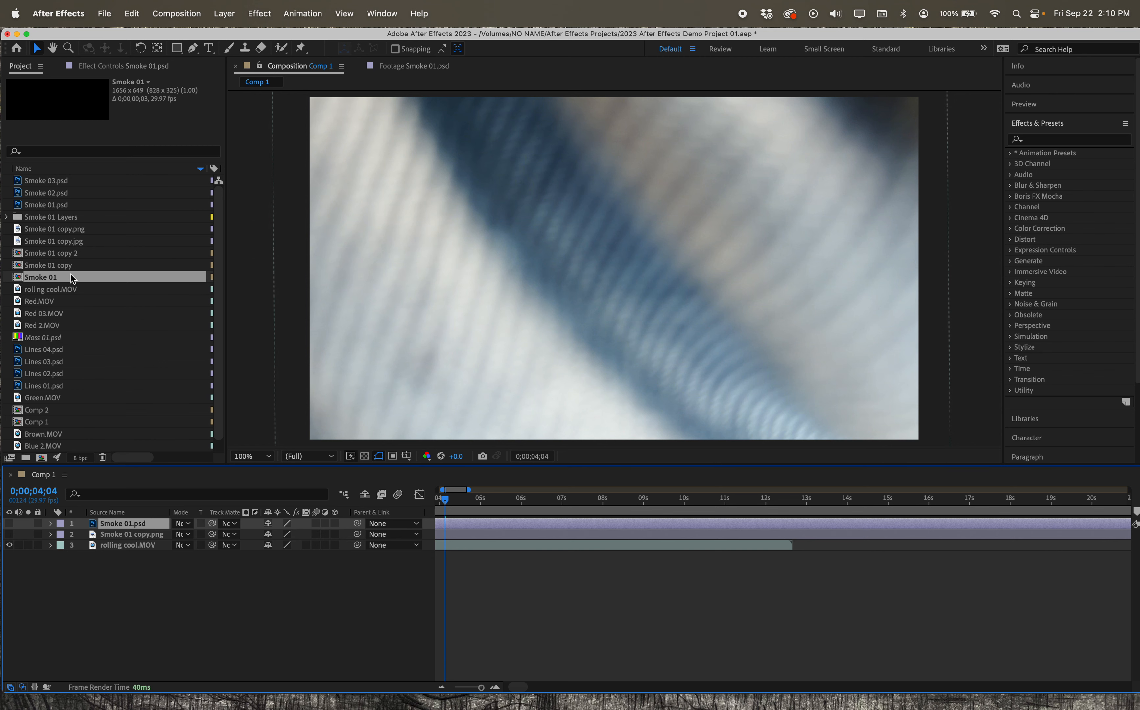
left_click(51, 281)
double_click(19, 280)
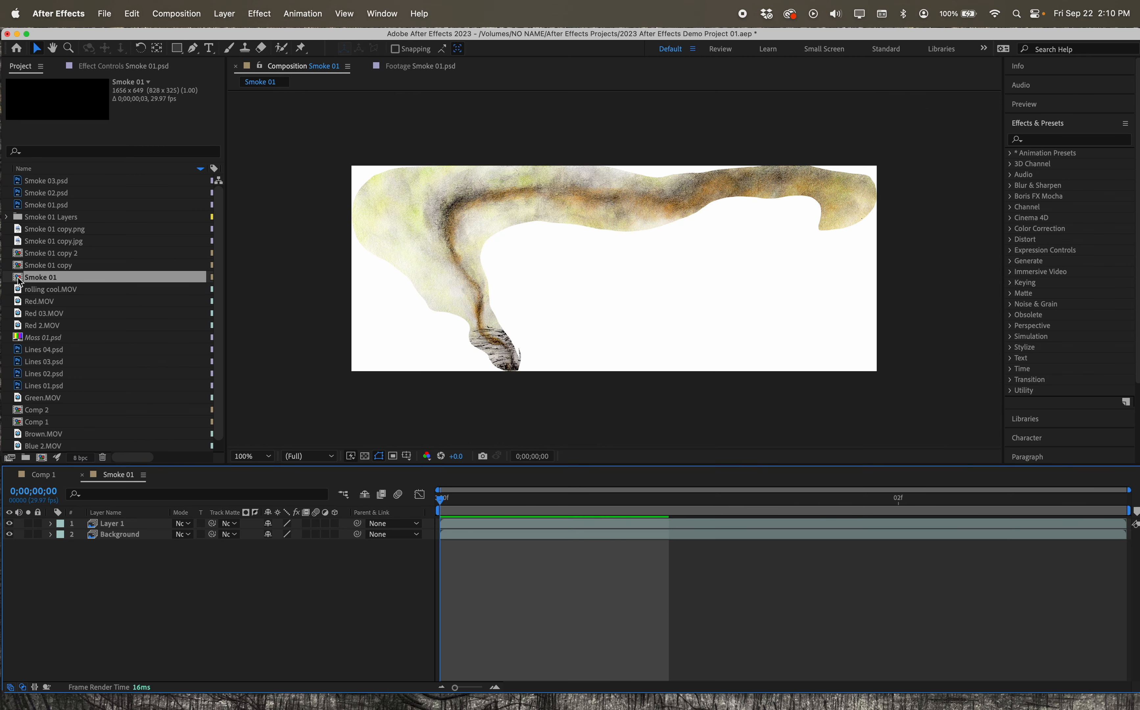
Place the Smoke 01 composition in Comp 1 as the topmost layer, above Smoke 01.psd.
key("period")
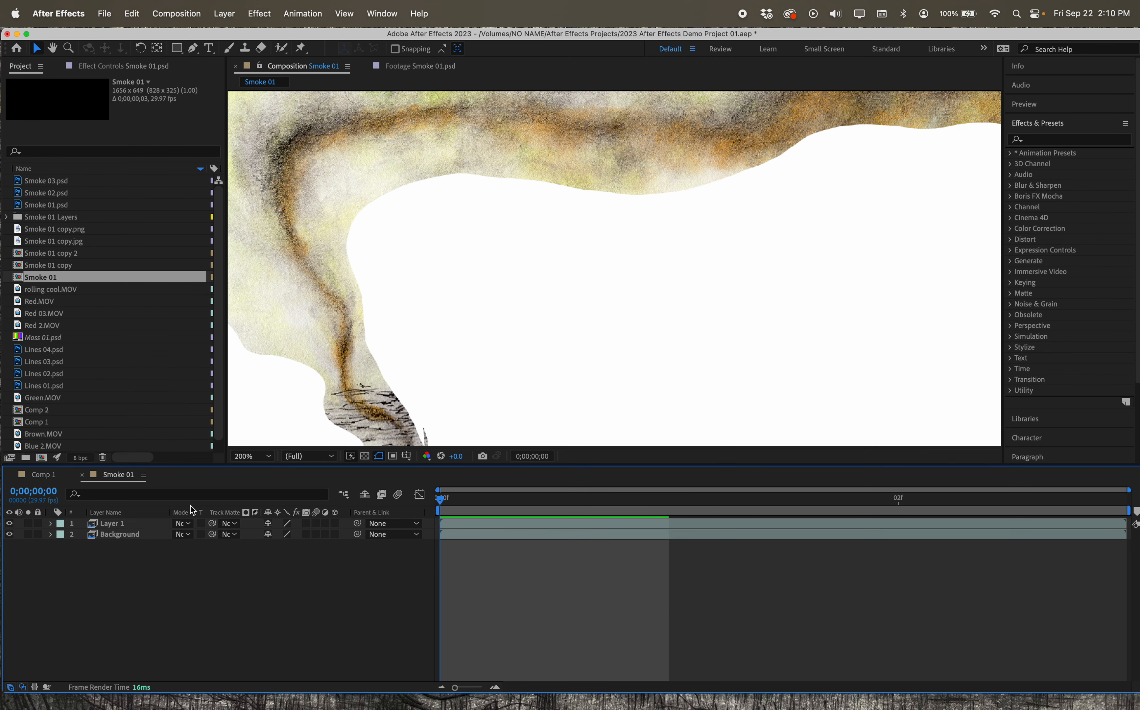
left_click(44, 474)
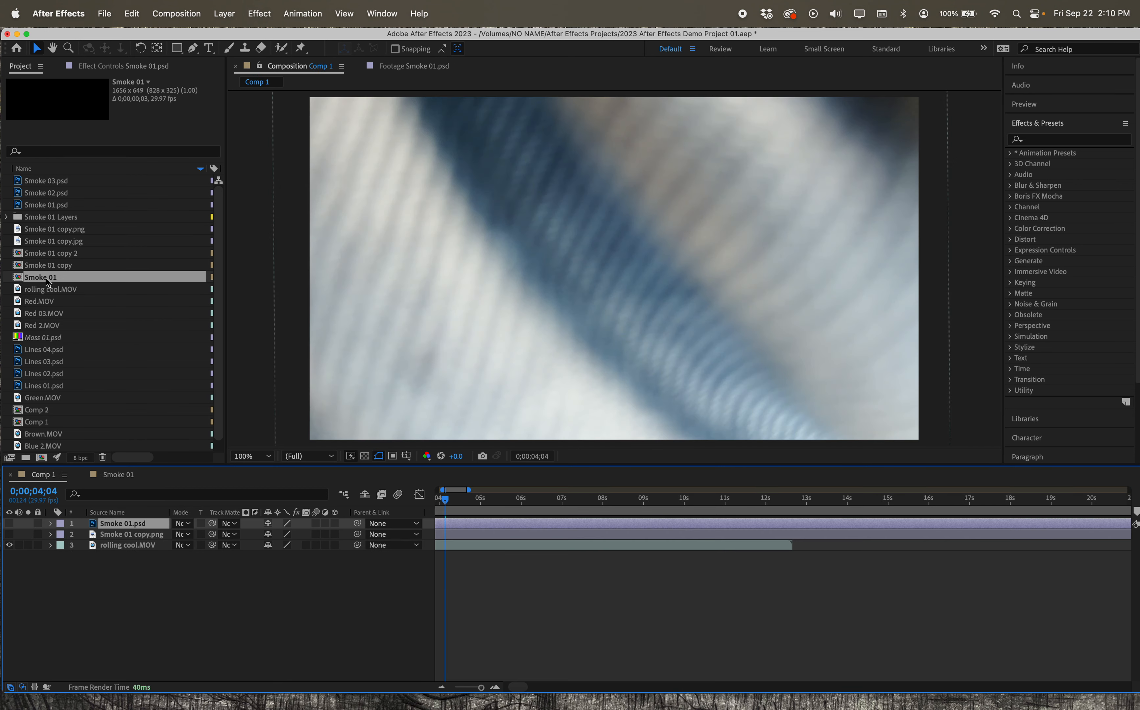
left_click(116, 475)
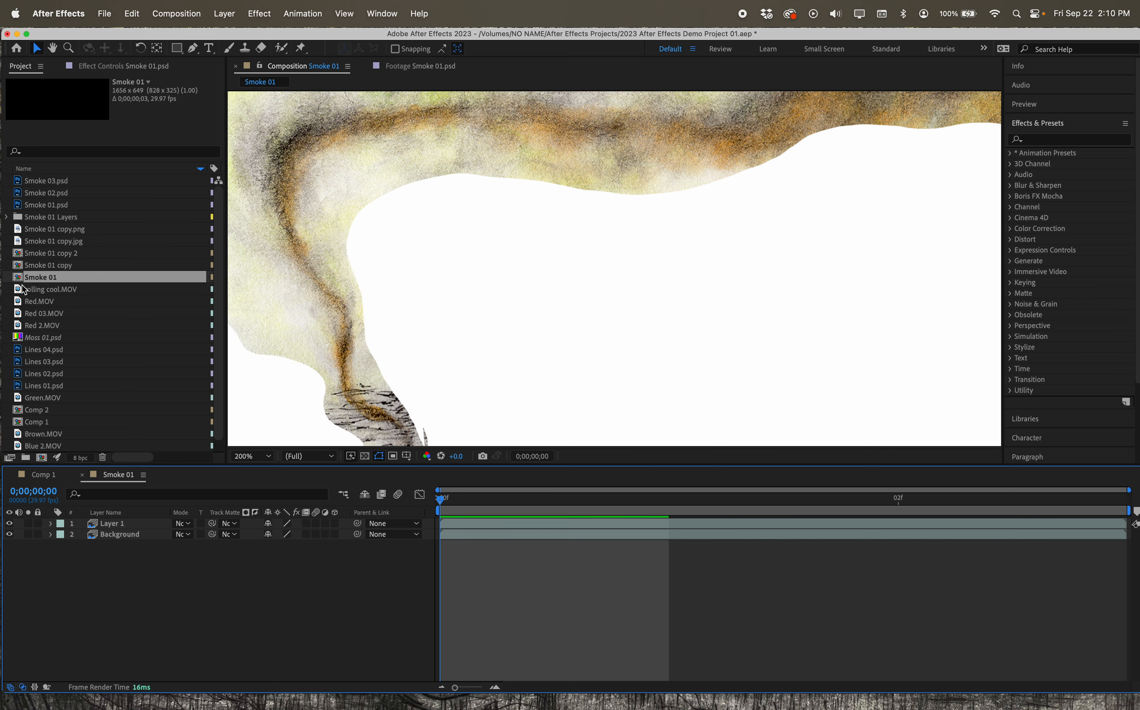
left_click(42, 475)
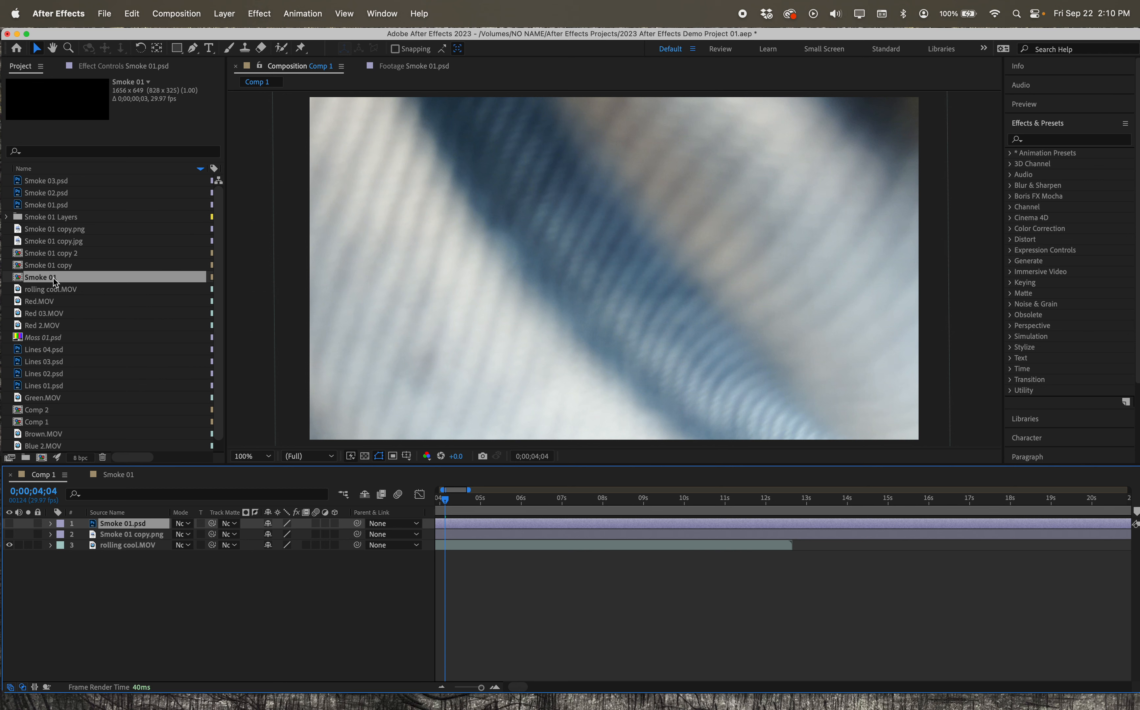
left_click_drag(55, 280, 97, 522)
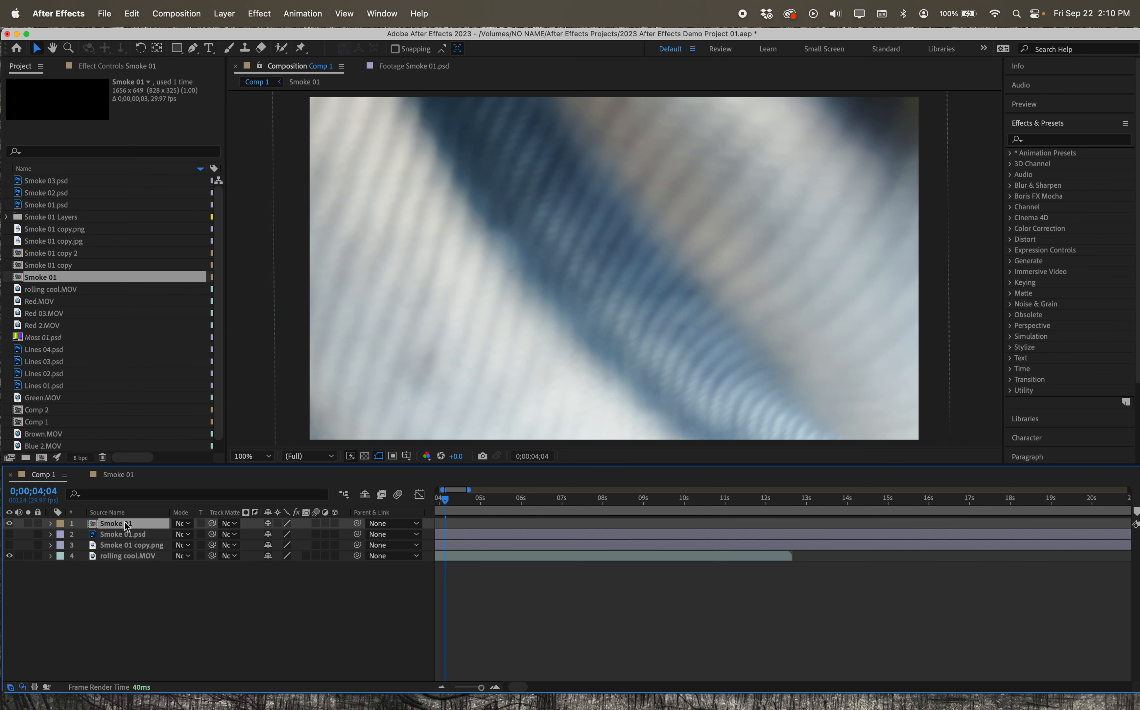
Go to the start of Comp 1 and try to extend the Smoke 01 layer beyond its third frame.
mouse_move(448, 500)
left_mouse_down()
mouse_move(436, 502)
mouse_move(443, 495)
left_mouse_up()
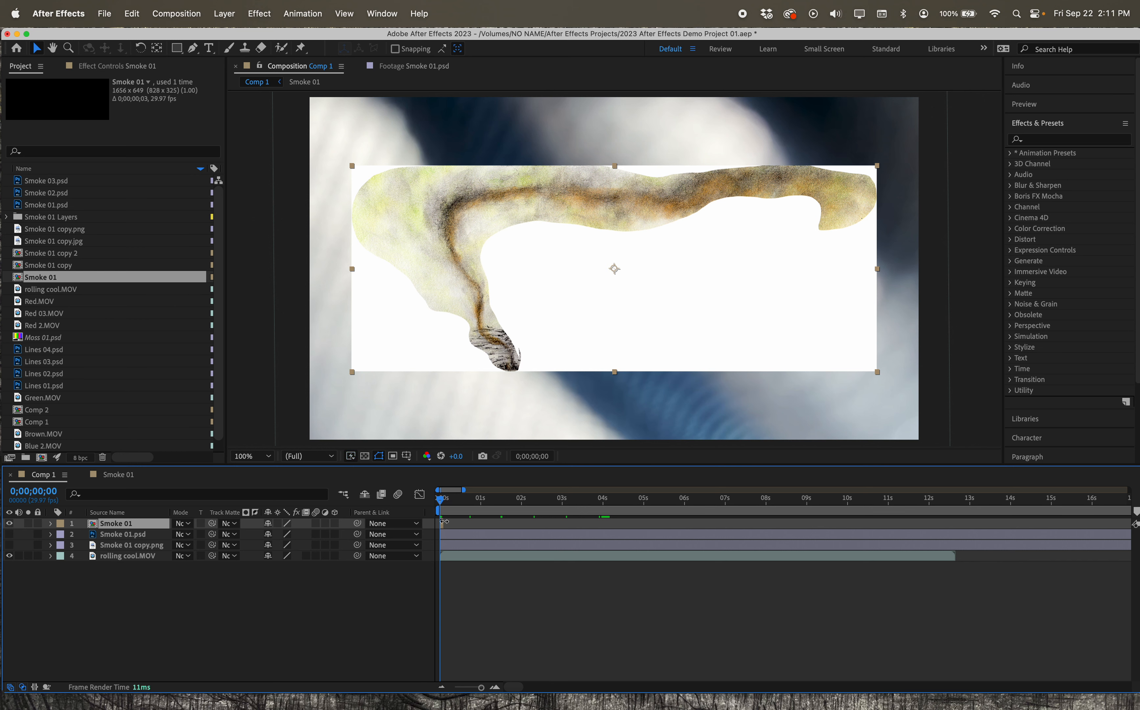
left_click(497, 688)
left_click(497, 688)
left_click(498, 688)
left_click(497, 688)
left_click(497, 688)
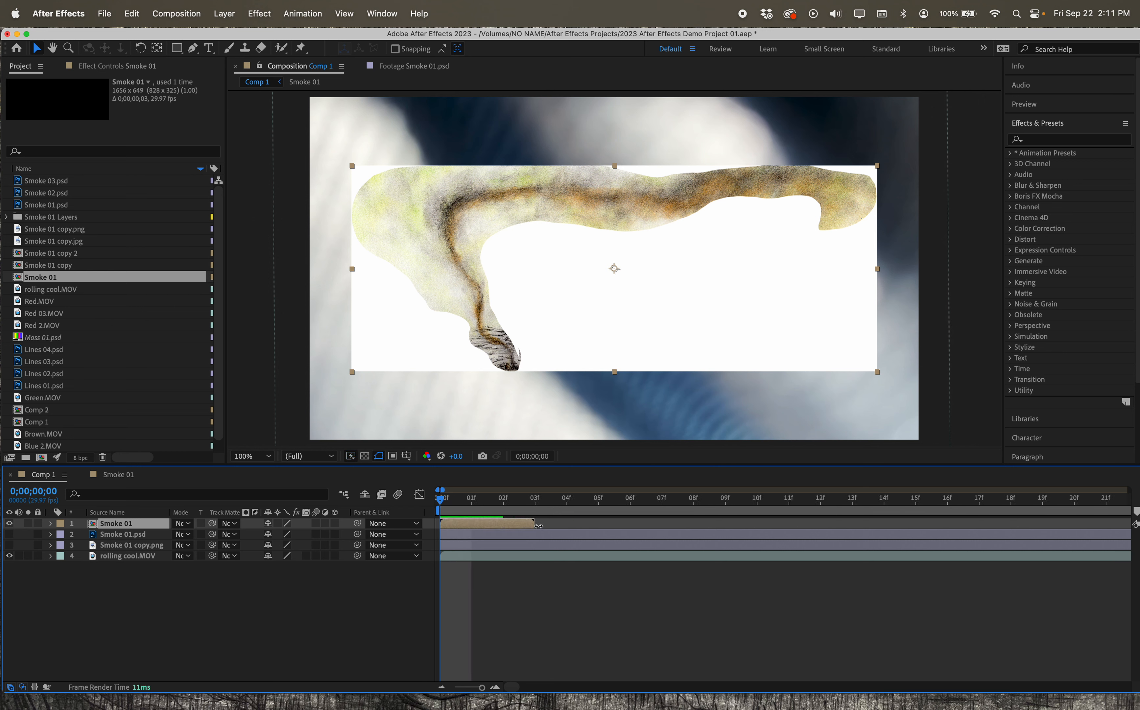
left_click_drag(534, 523, 579, 526)
mouse_move(443, 511)
left_mouse_down()
mouse_move(458, 504)
mouse_move(445, 505)
left_mouse_up()
Open the nested Smoke 01 composition and hide its Background layer.
double_click(99, 528)
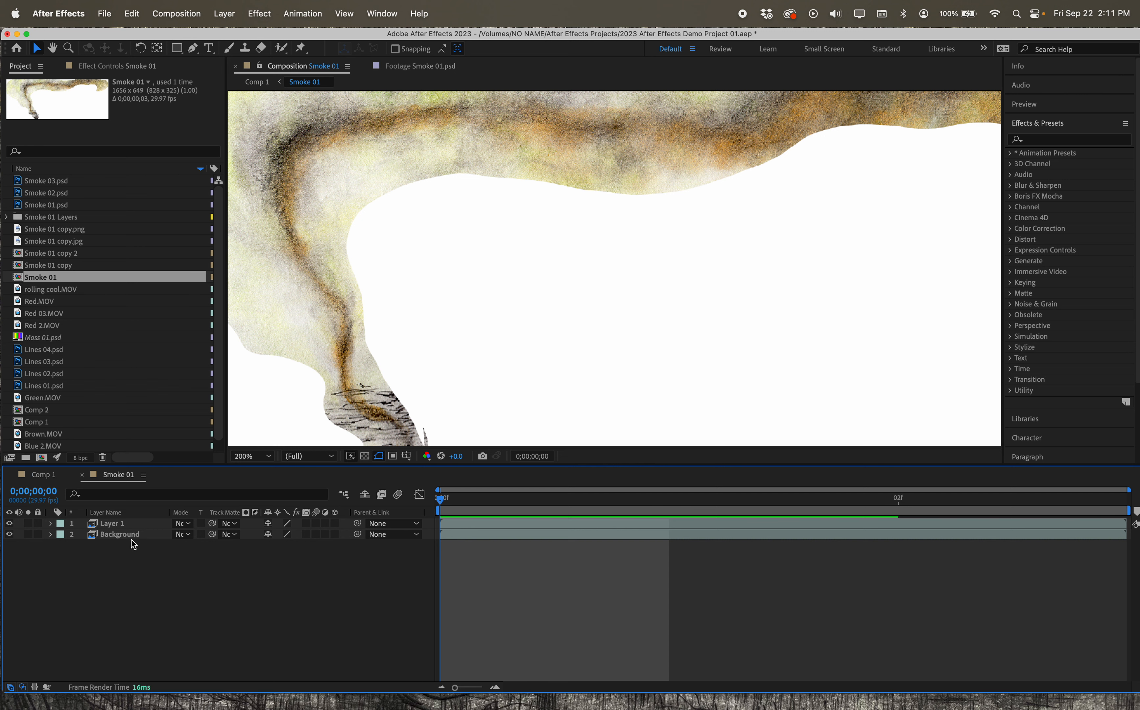
left_click(42, 478)
left_click(95, 477)
left_click(109, 533)
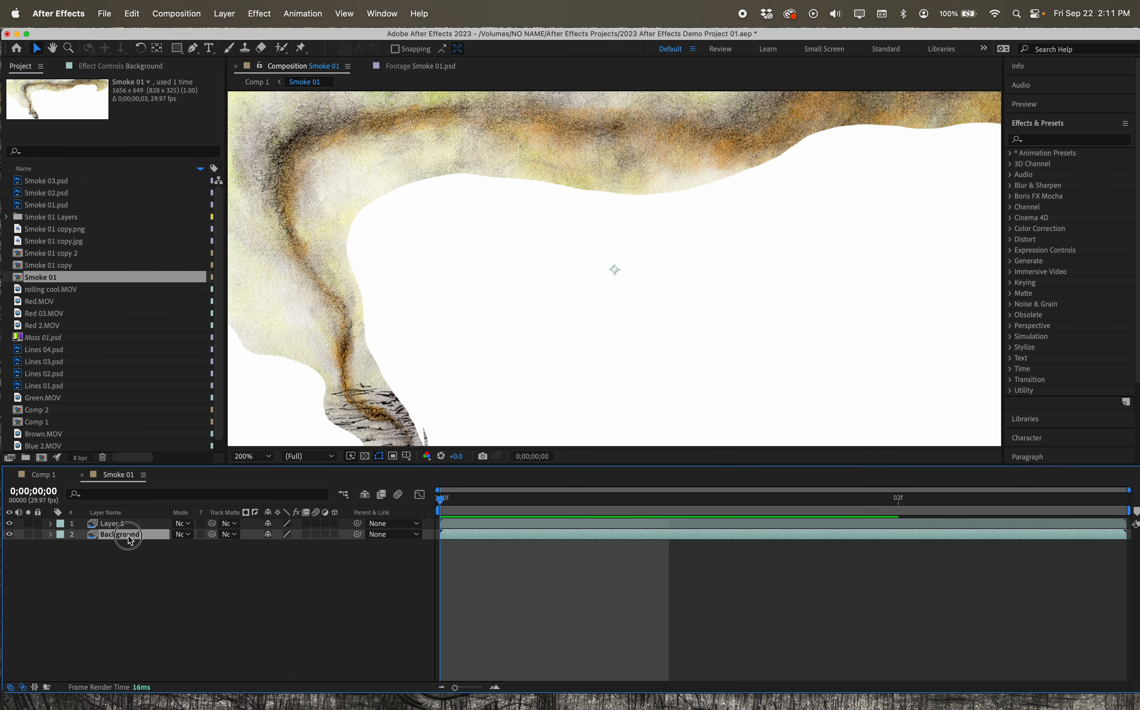
left_click(9, 534)
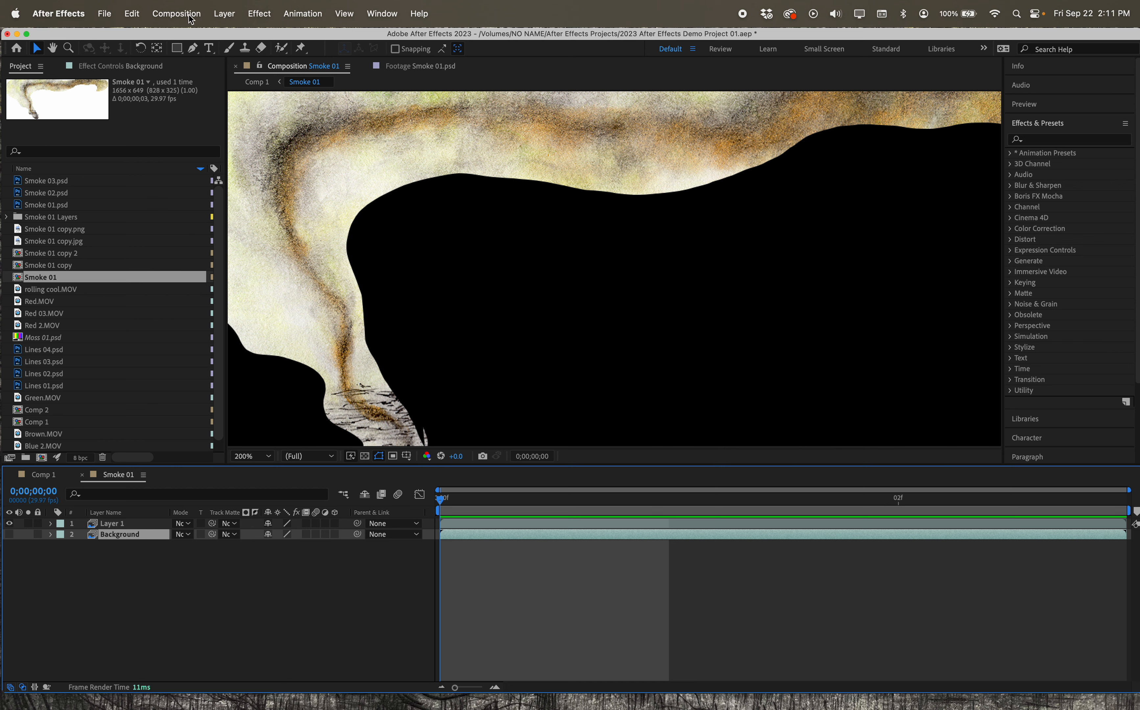
Set the Smoke 01 composition's duration to 0;00;05;03 in its composition settings.
left_click(176, 14)
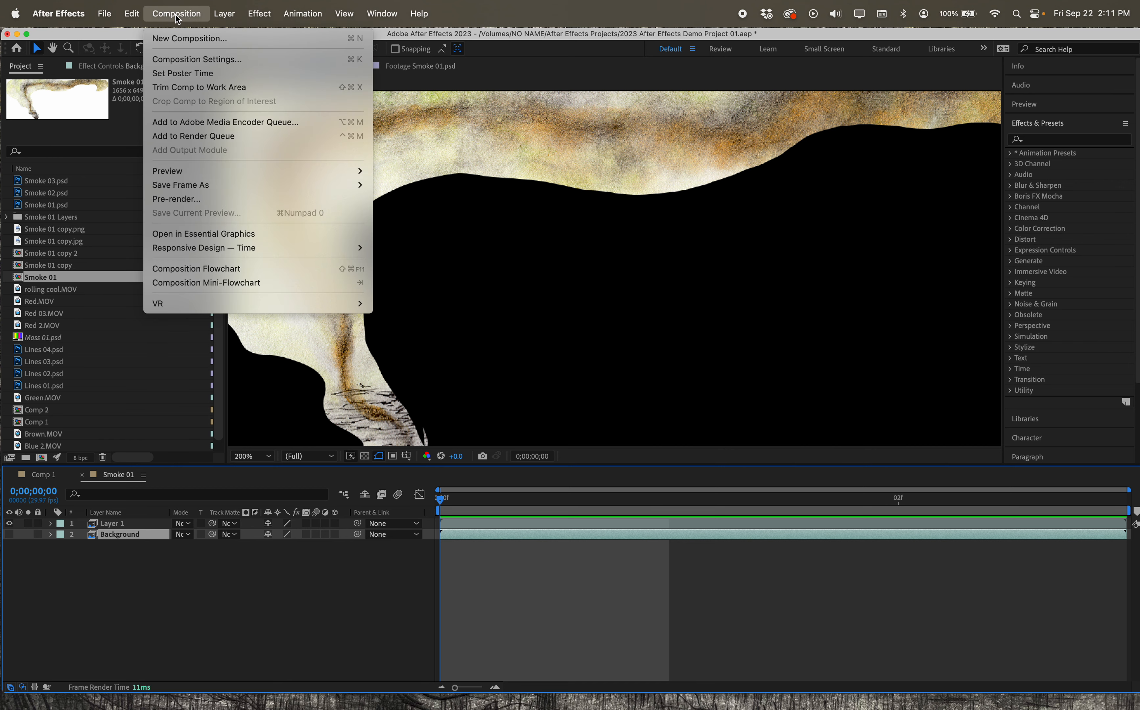
left_click(183, 59)
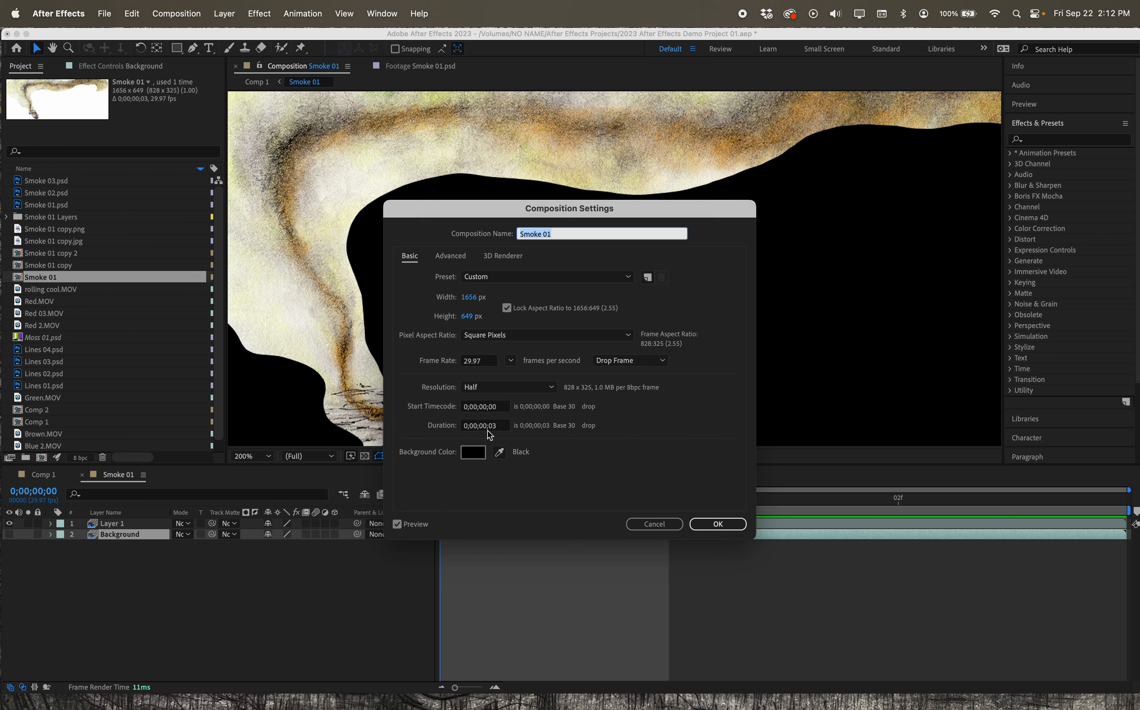
left_click(497, 428)
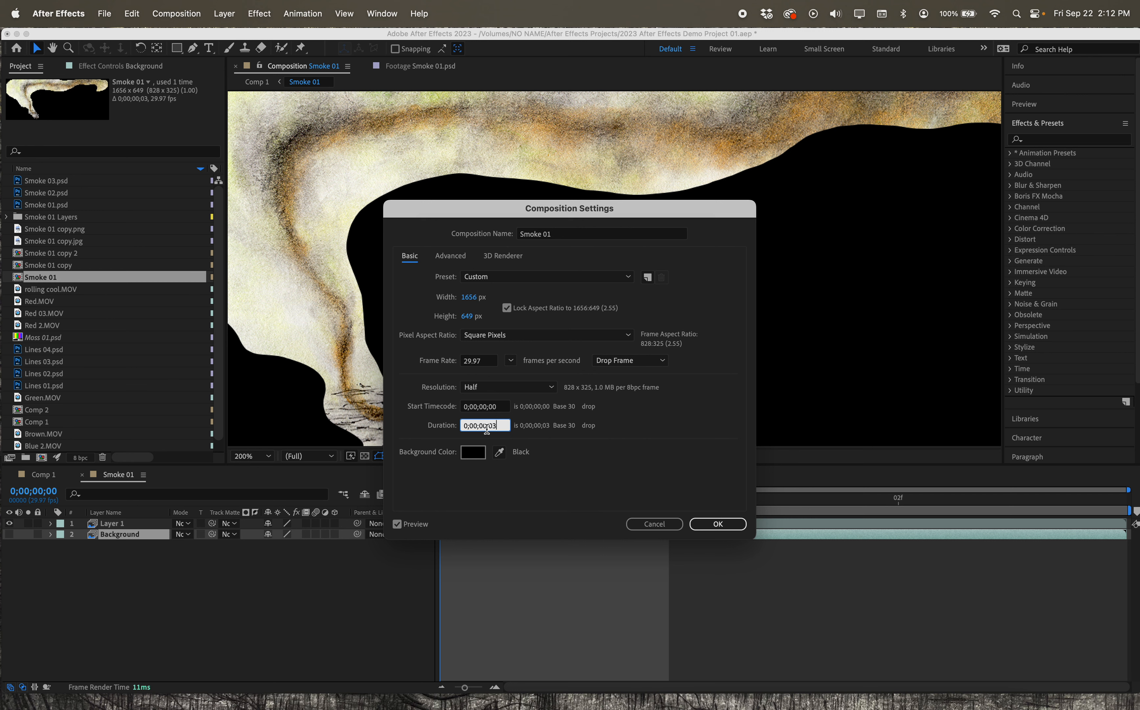
left_click(487, 426)
key("BackSpace")
type("5")
key("Return")
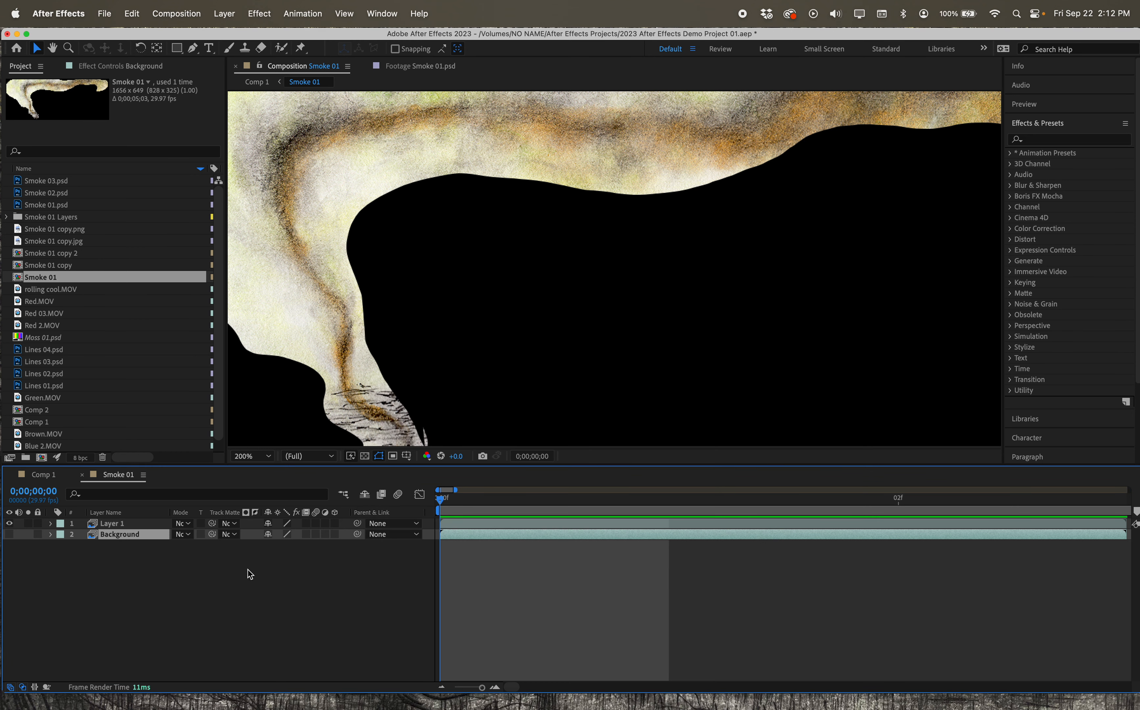
left_click(495, 687)
Extend the Smoke 01 layer's out point in Comp 1 beyond frame 21.
left_click(41, 476)
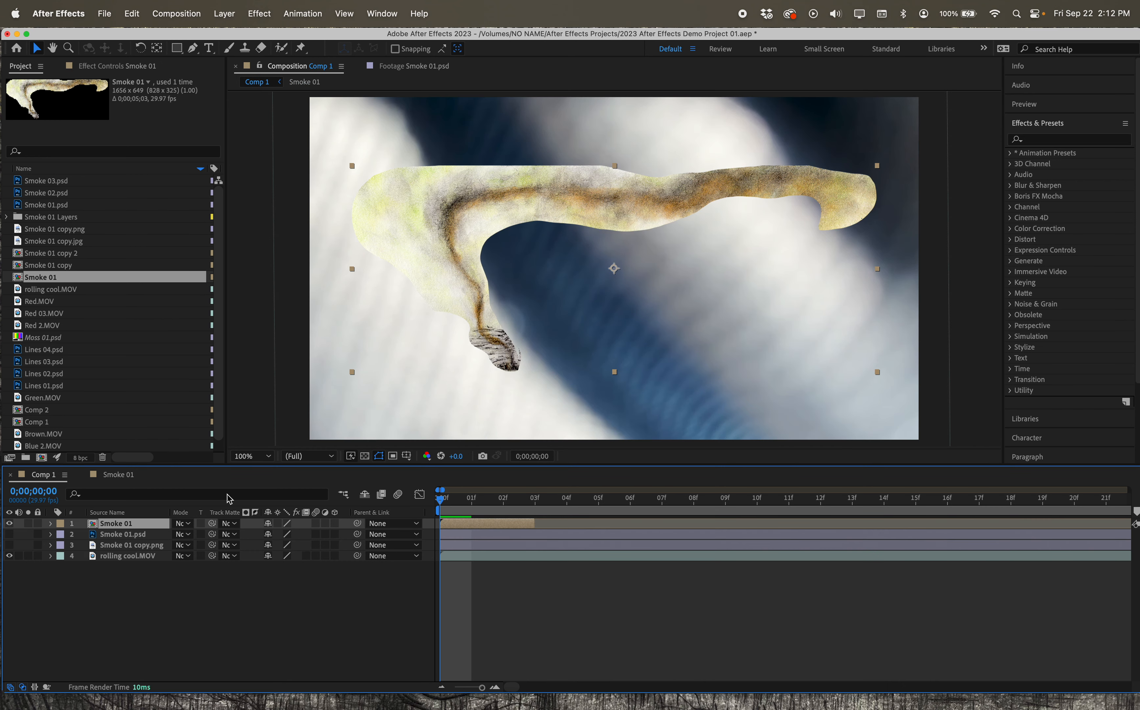
left_click_drag(537, 523, 1129, 522)
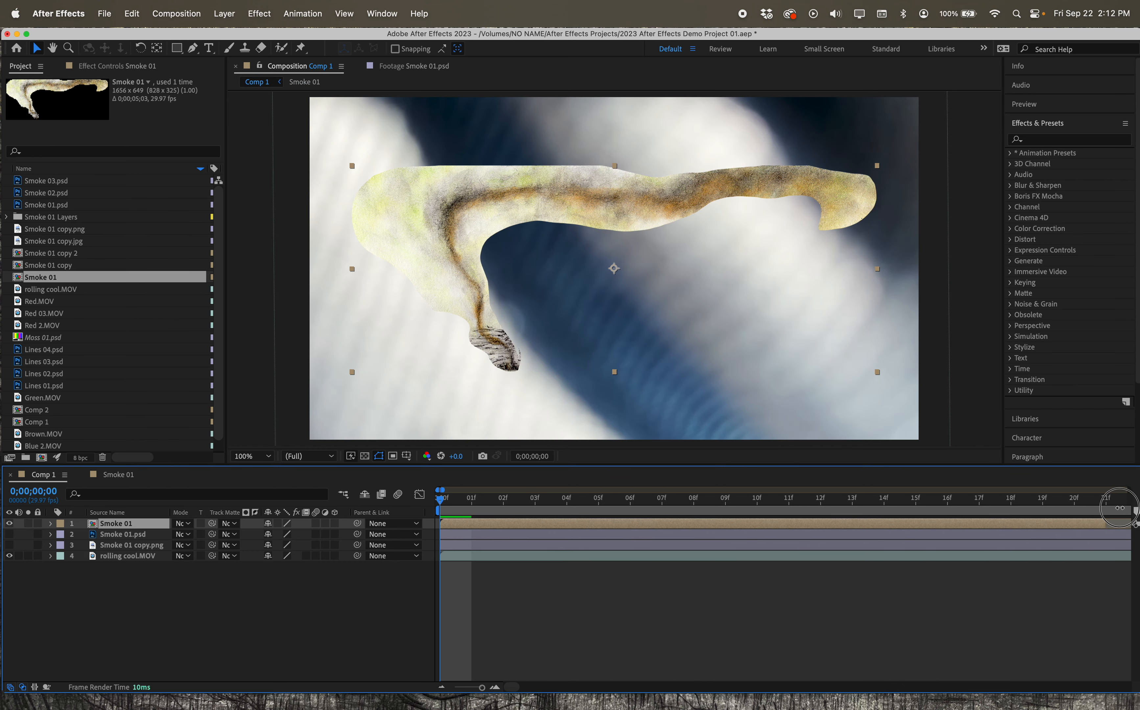
mouse_move(440, 497)
left_mouse_down()
mouse_move(564, 496)
mouse_move(447, 499)
left_mouse_up()
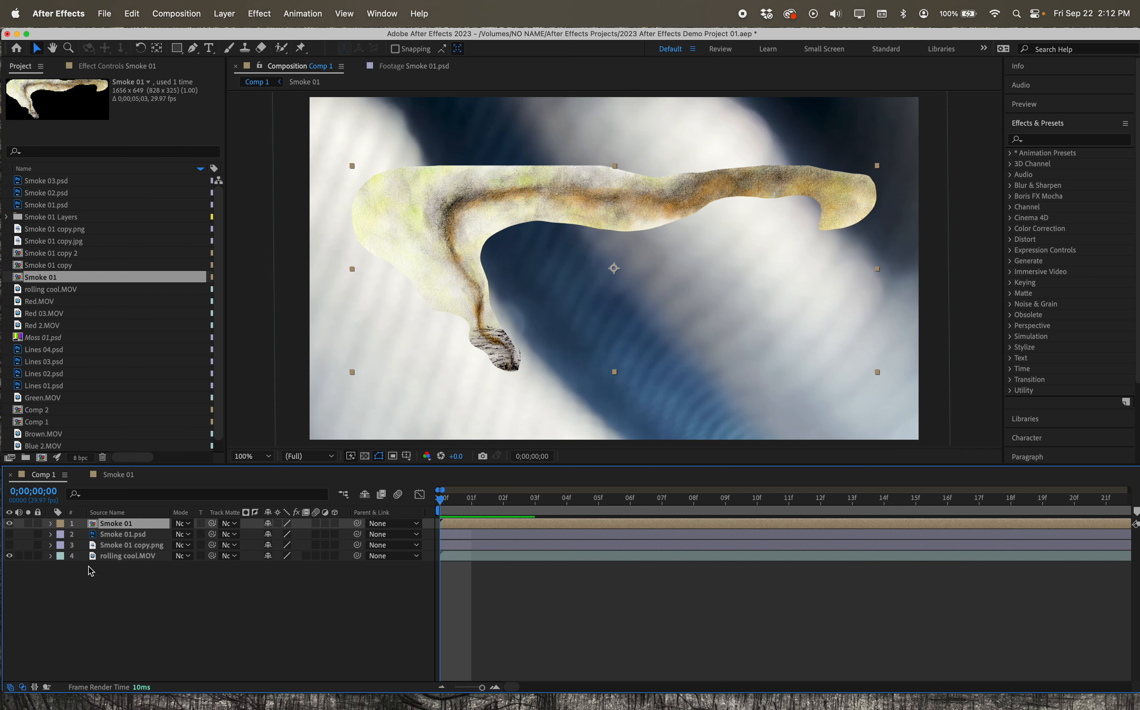
Delete the Smoke 01, Smoke 01.psd and Smoke 01 copy.png layers from Comp 1, keeping only rolling cool.MOV.
left_click(99, 589)
left_click(86, 538)
left_click(98, 525)
left_click(9, 523)
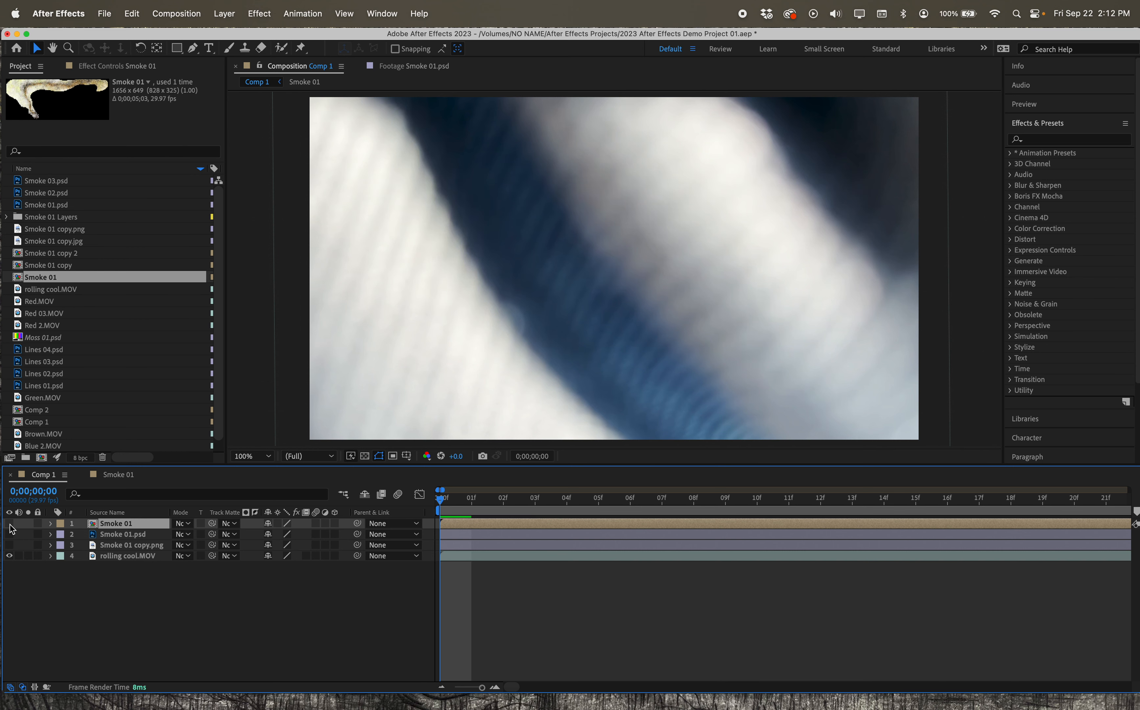
key("Delete")
left_click(127, 526)
key("Delete")
left_click(127, 525)
key("Delete")
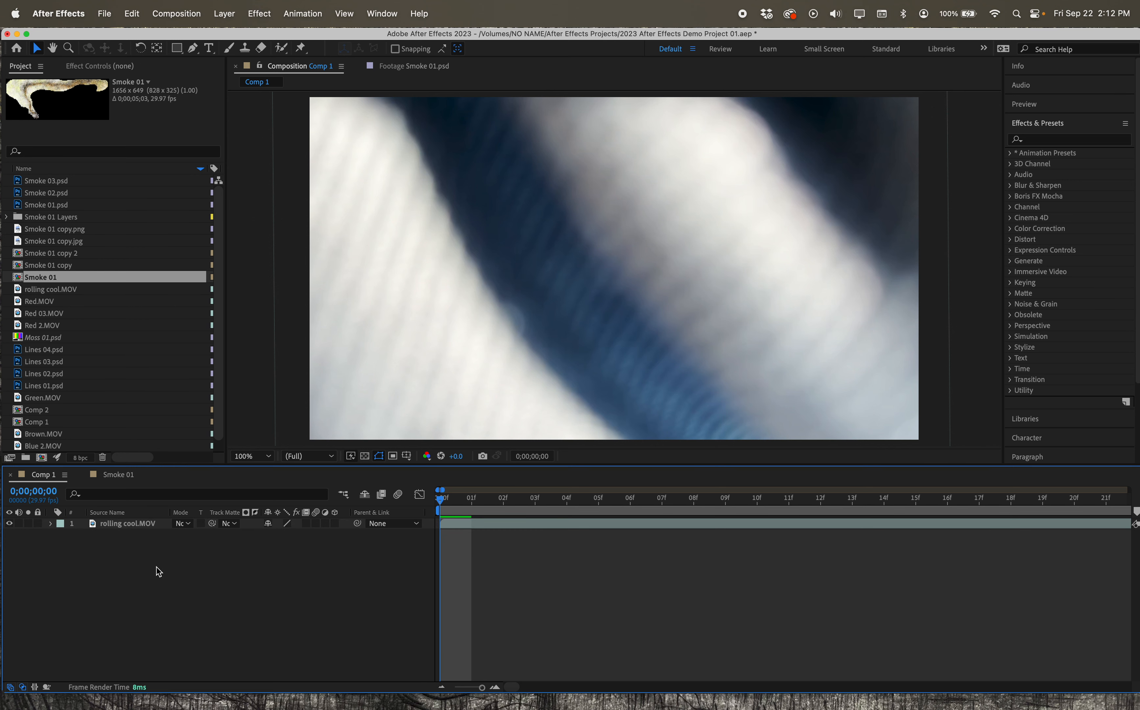
Add Smoke 01 copy.png to Comp 1 as a layer above rolling cool.MOV.
left_click(120, 525)
left_click_drag(439, 504, 405, 502)
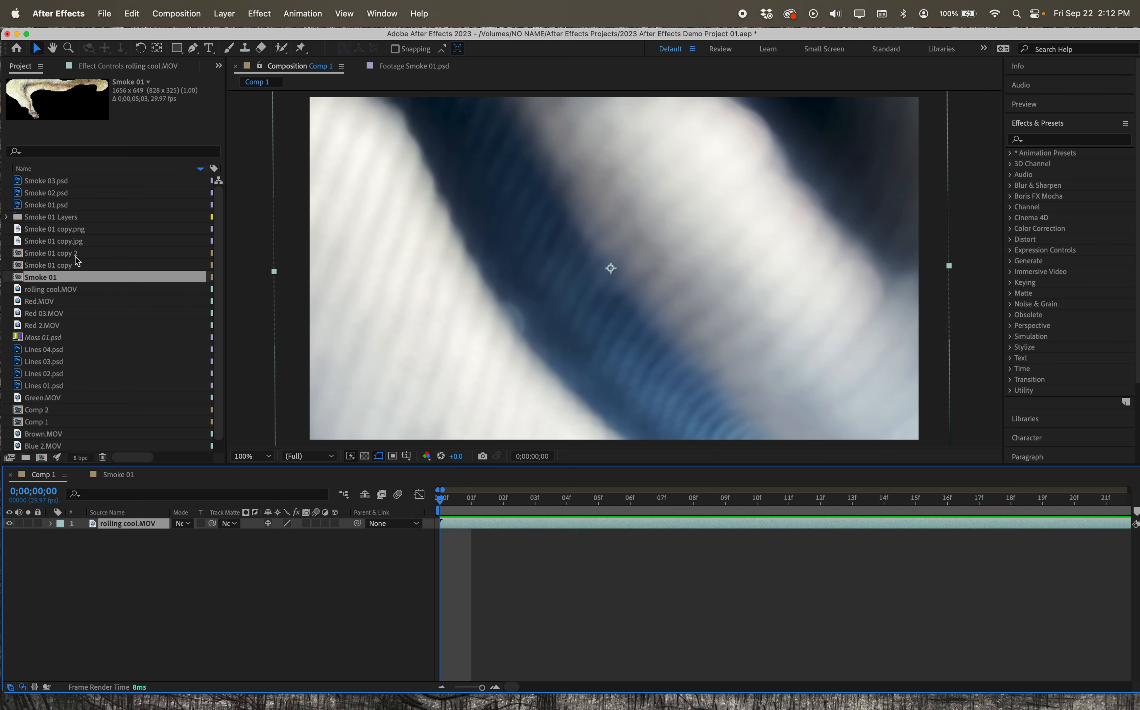
left_click(78, 230)
left_click_drag(68, 230, 88, 524)
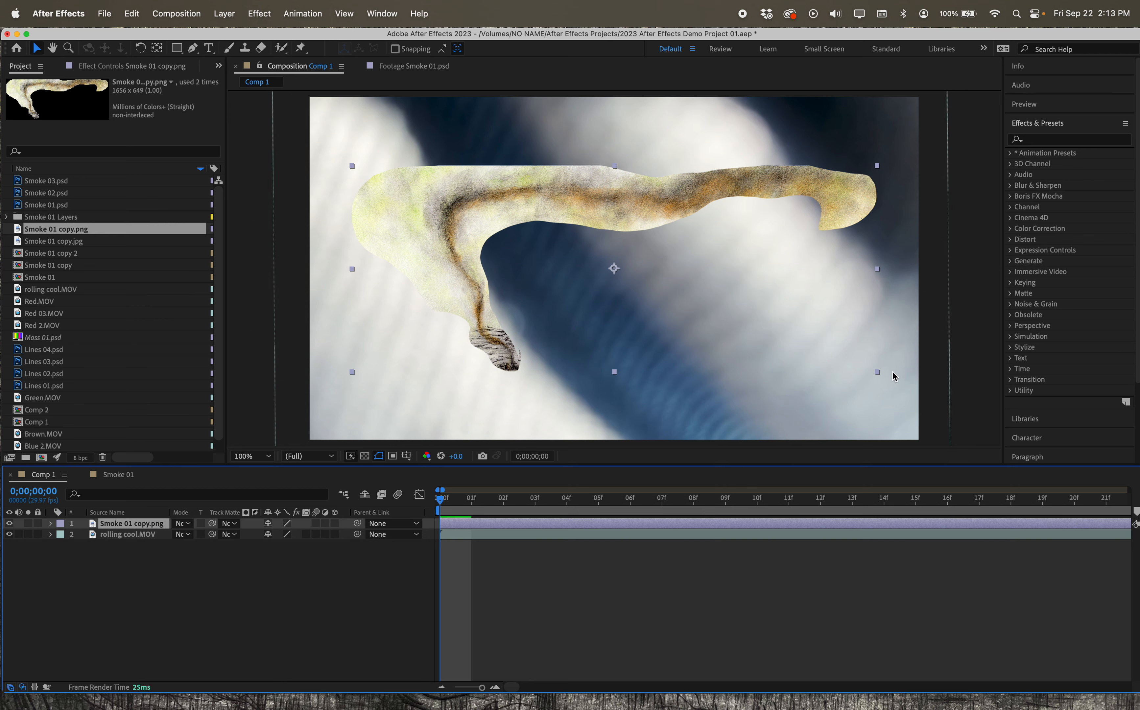
Scale the Smoke 01 copy.png layer to about 32.4, 46.4% and move it to the frame's upper-left corner, about 252, 156.
left_click_drag(878, 373, 703, 321)
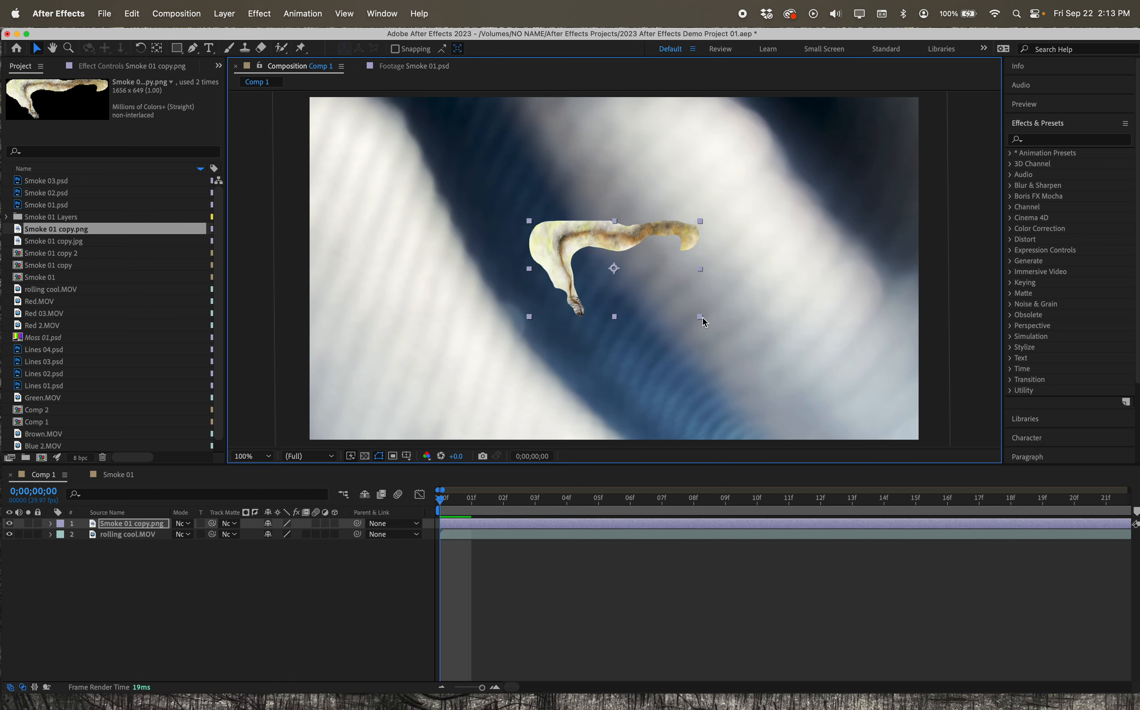
left_click_drag(620, 241, 397, 115)
left_click(173, 618)
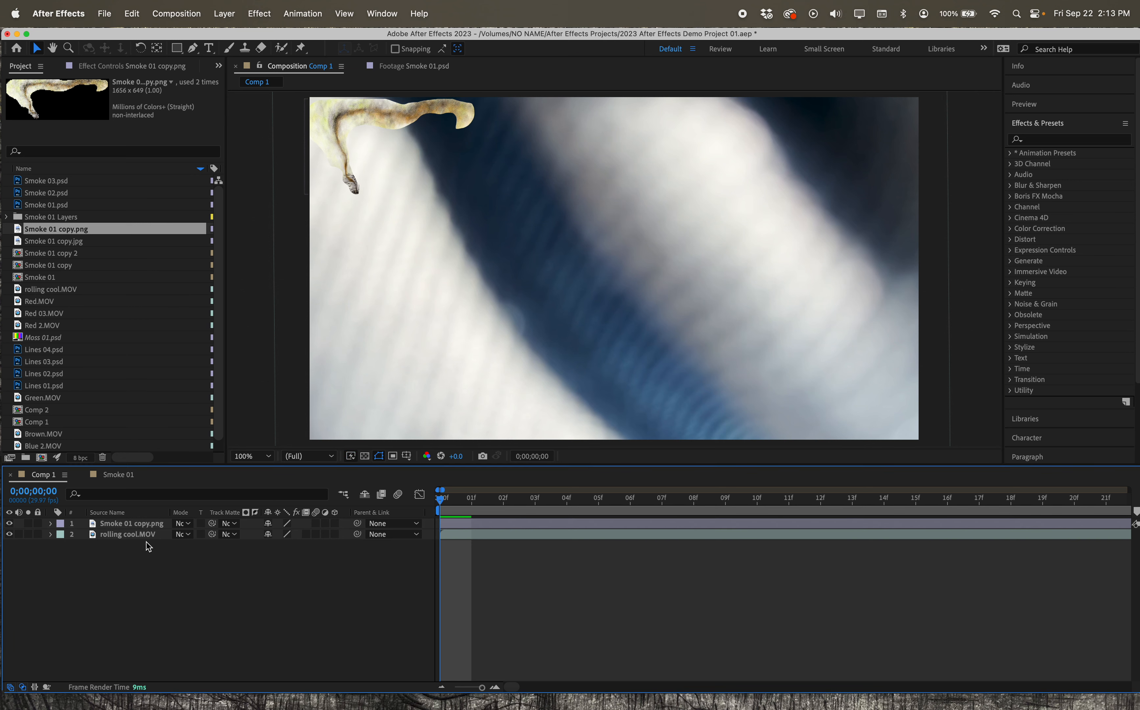
Reveal the Smoke 01 copy.png layer's Transform properties and set a Position keyframe at 0;00;00;00.
left_click(146, 527)
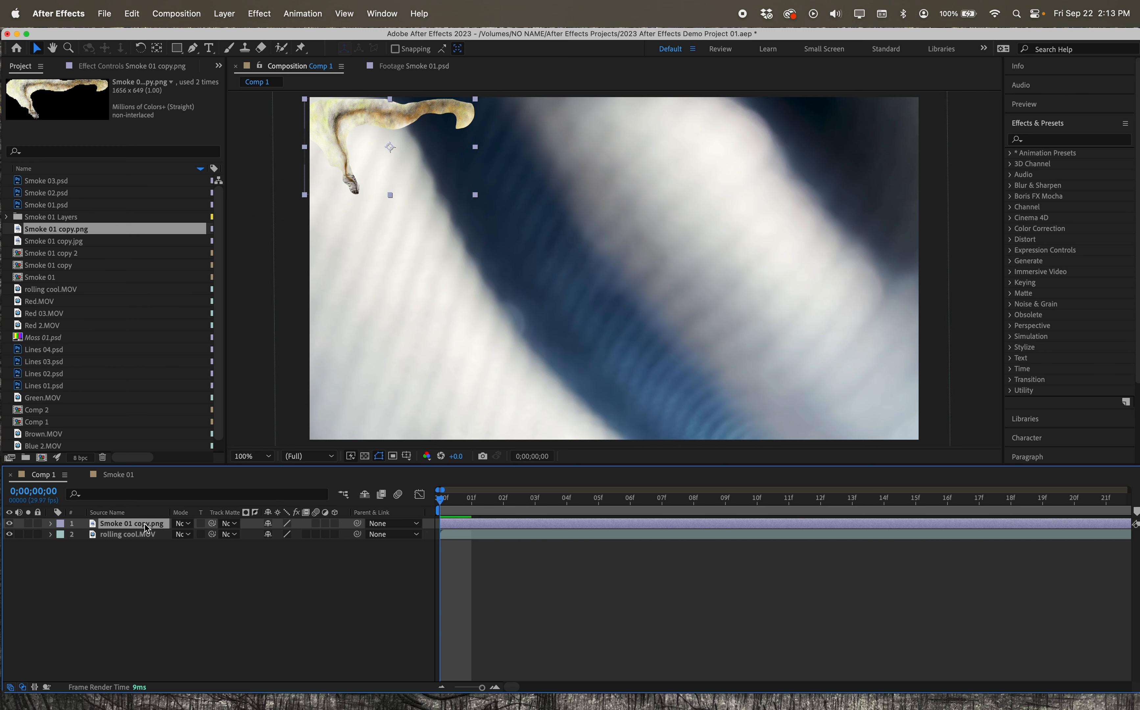
left_click(51, 523)
left_click(62, 535)
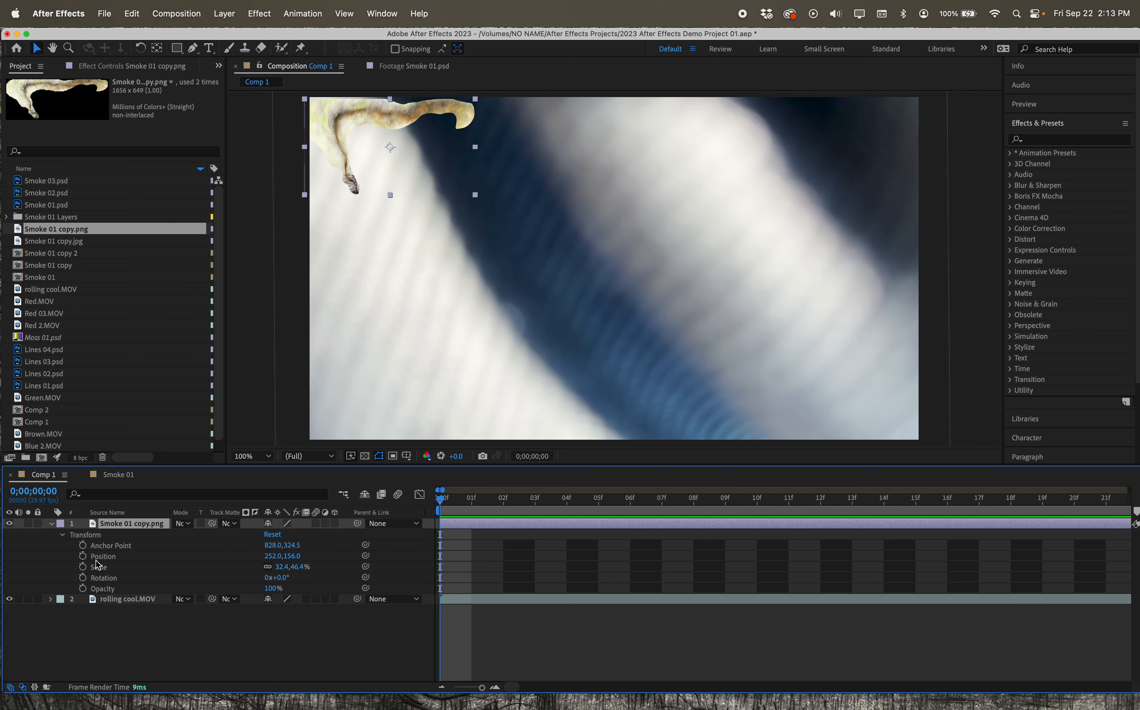
left_click(450, 499)
left_click_drag(449, 498, 416, 502)
left_click(82, 556)
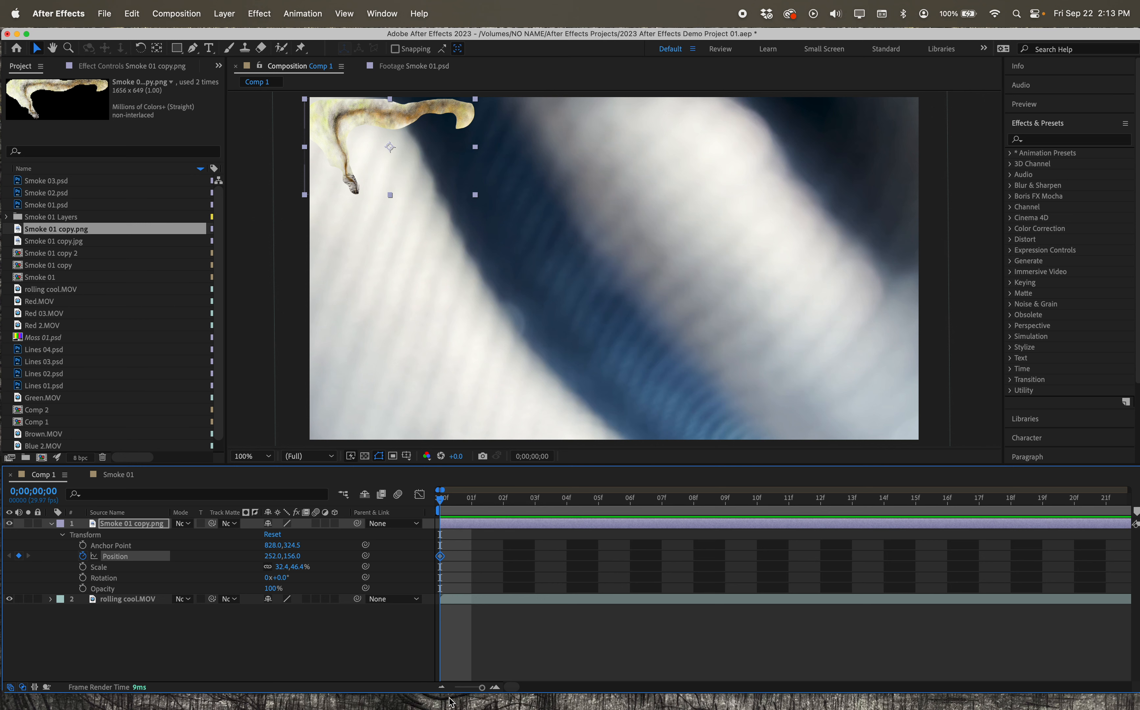
Keyframe the Smoke 01 copy.png layer at about 890, 622 at 0;00;02;00 and preview the movement from the start.
left_click(440, 687)
left_click(441, 687)
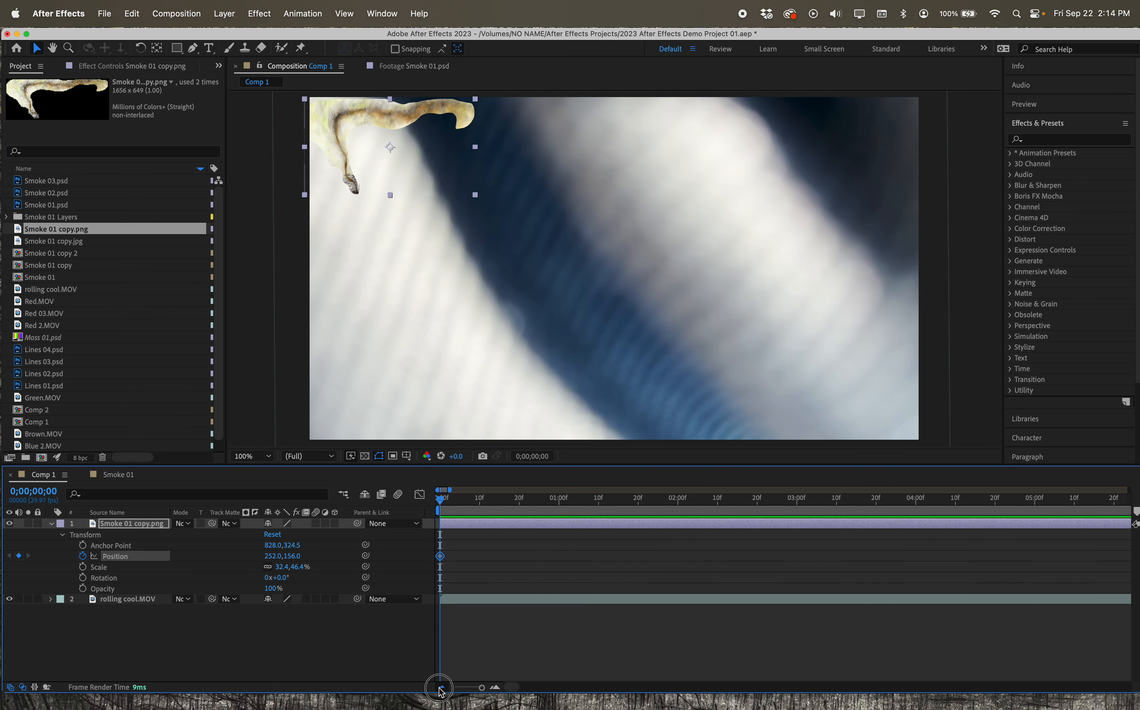
left_click(441, 687)
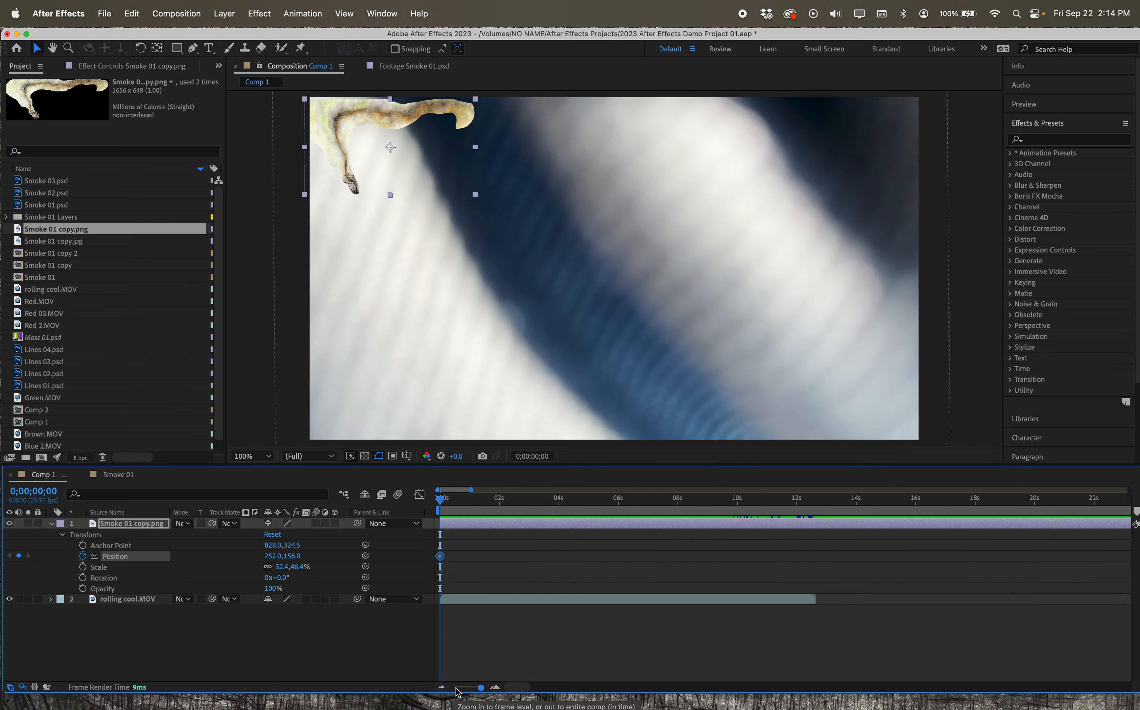
left_click(495, 687)
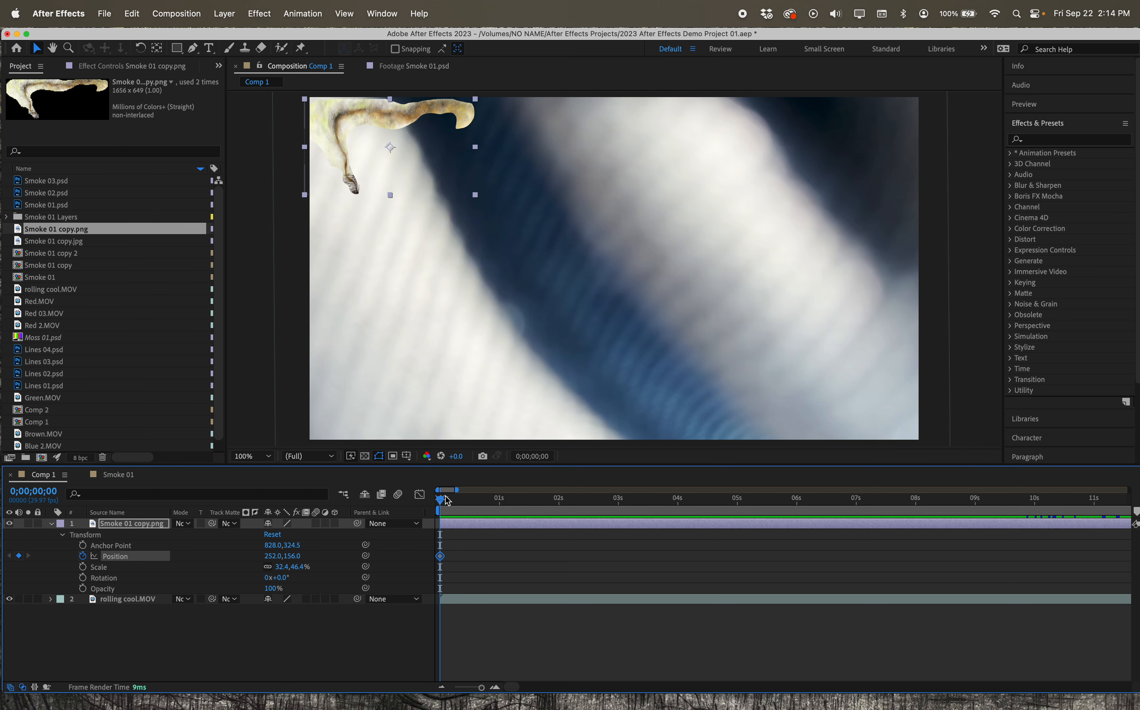
left_click_drag(442, 498, 562, 499)
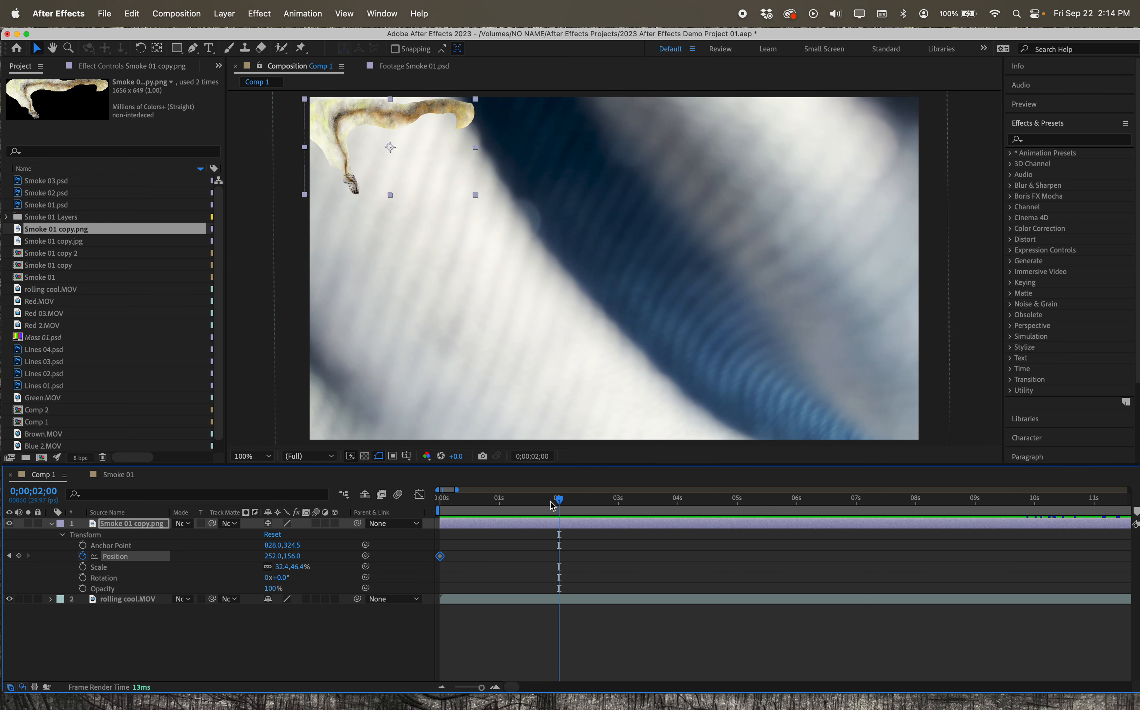
left_click_drag(371, 116, 577, 273)
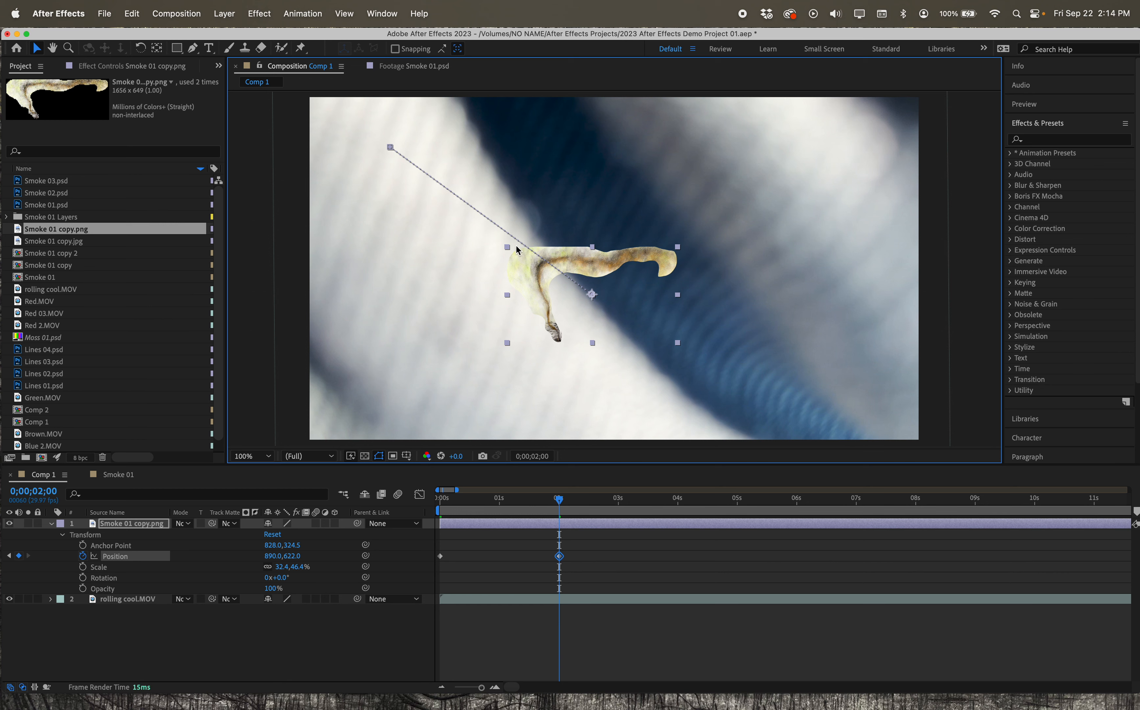
left_click_drag(559, 499, 440, 502)
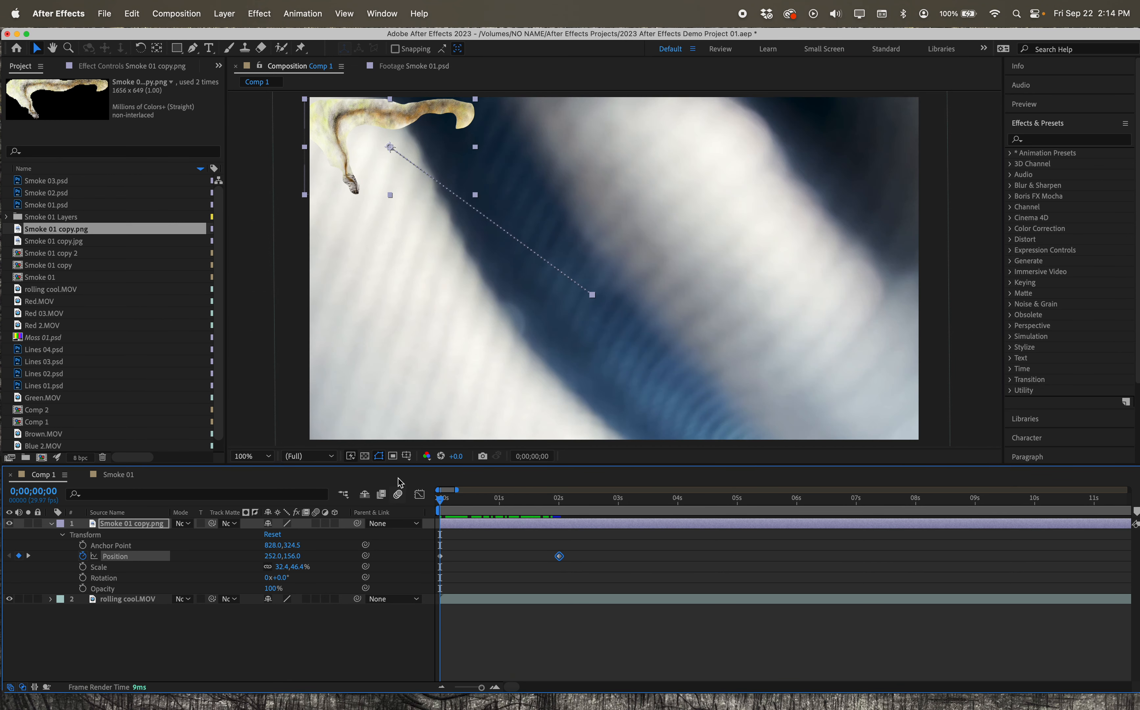
key("space")
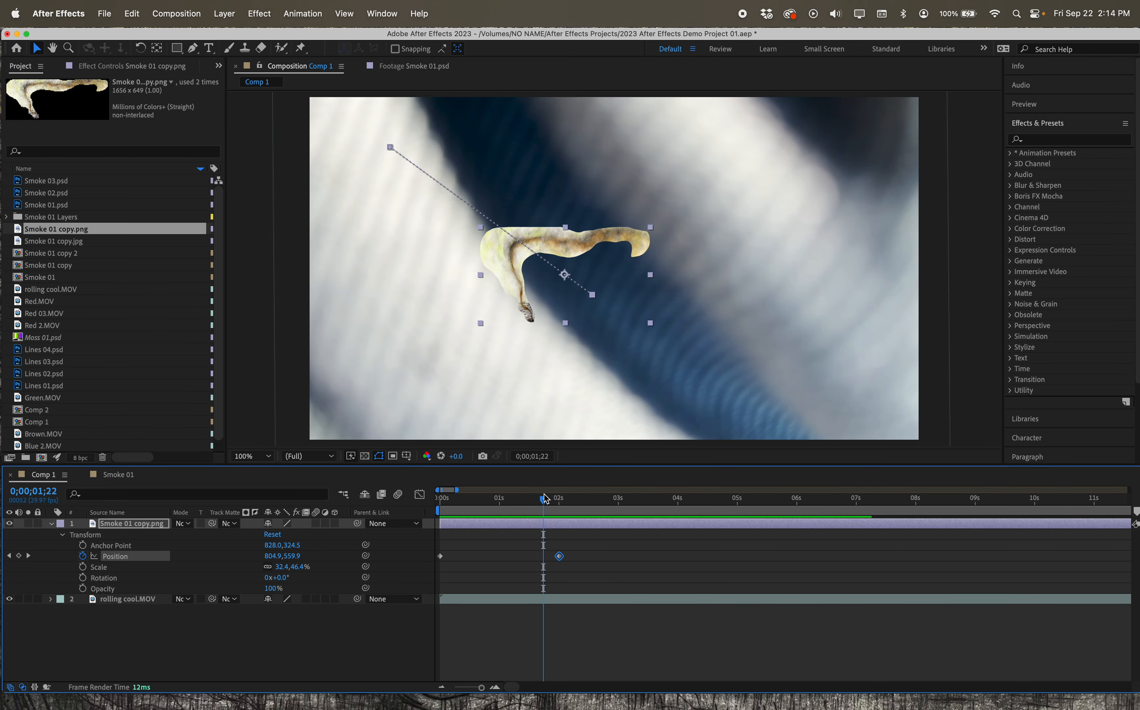
At 0;00;04;00, move the Smoke 01 copy.png layer out past the frame's lower-right corner, to about 2078, 1250.
left_click_drag(545, 497, 678, 493)
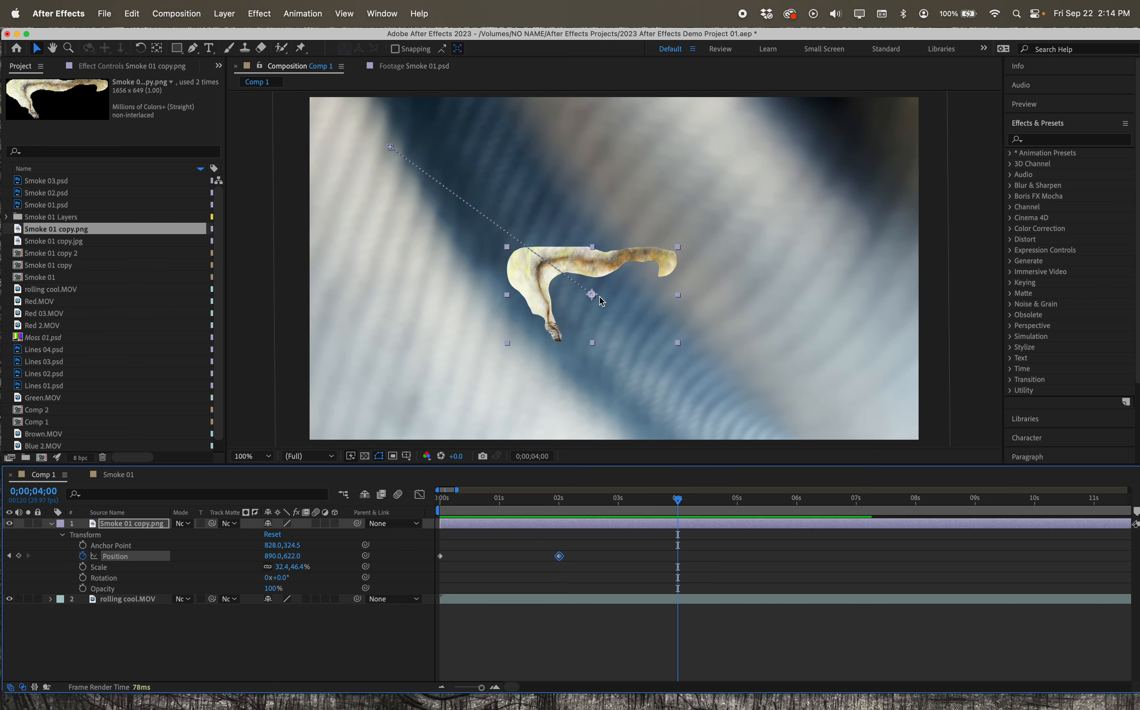
left_click_drag(554, 268, 932, 467)
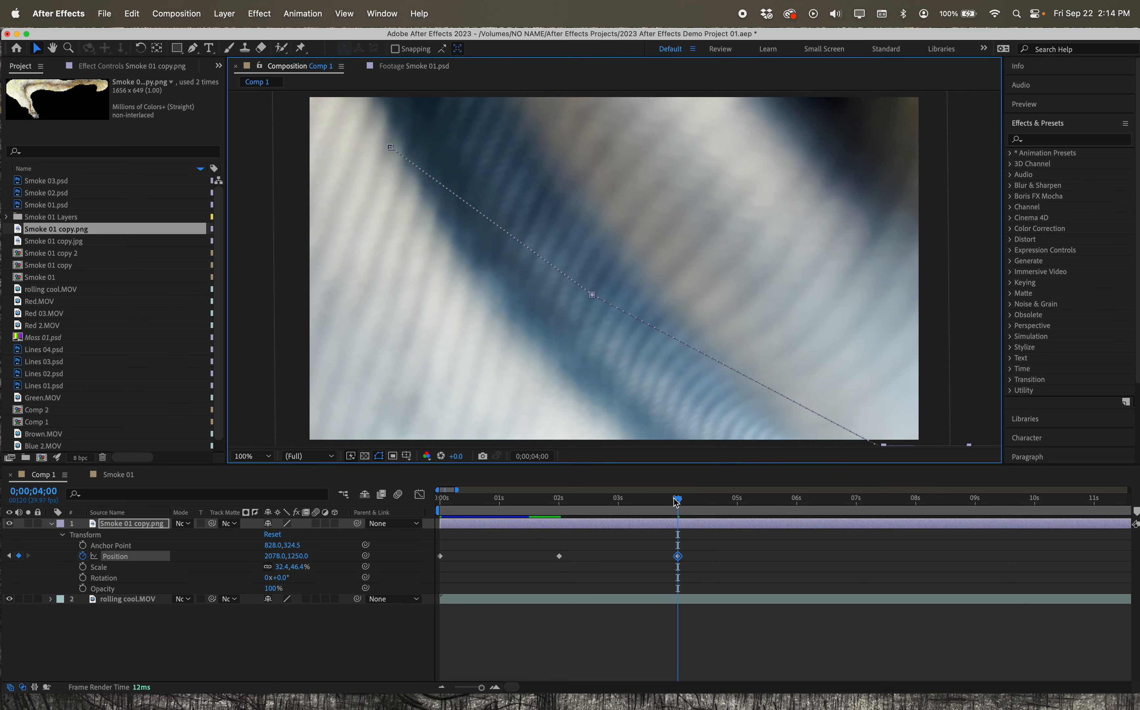
Play back the movement, and at 0;00;01;02 move the Smoke 01 copy.png layer to about 770, 198 to keyframe its Position.
left_click_drag(675, 502, 440, 498)
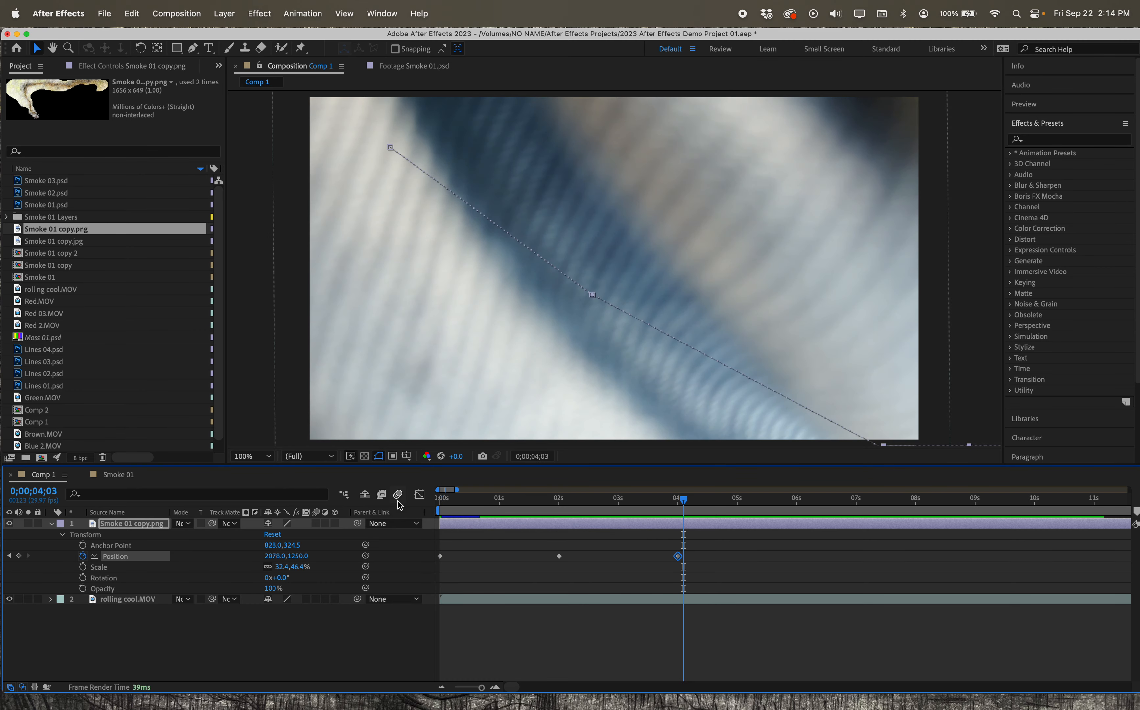
left_click_drag(684, 500, 604, 499)
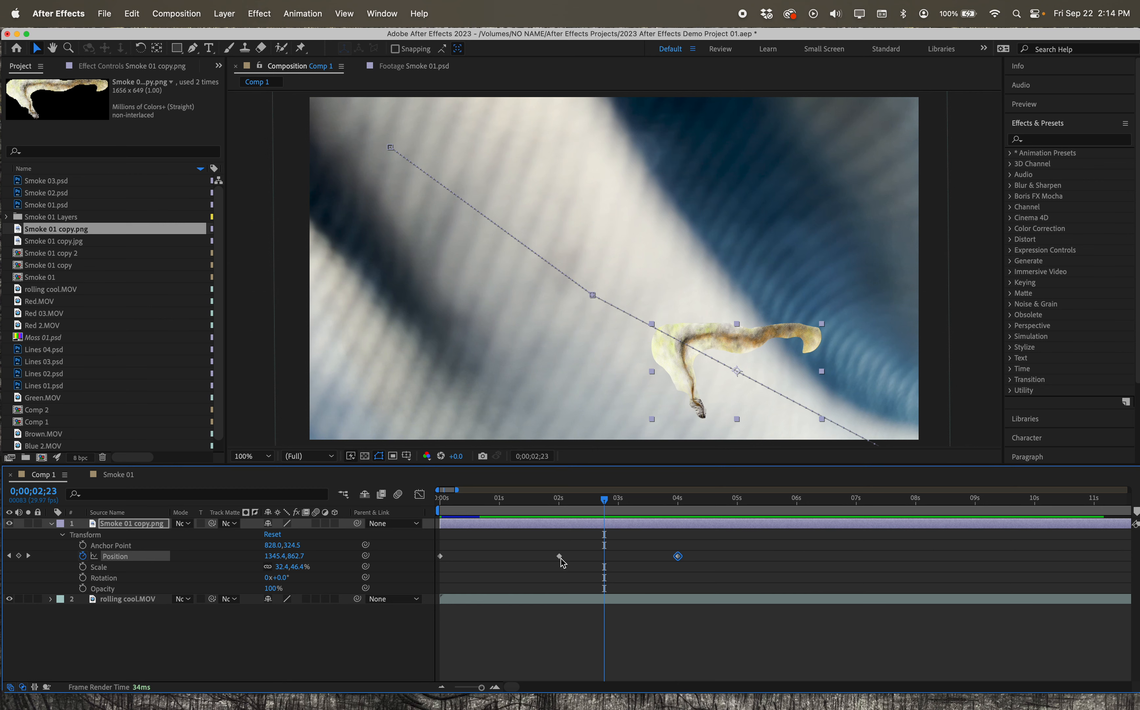
left_click_drag(604, 503, 502, 503)
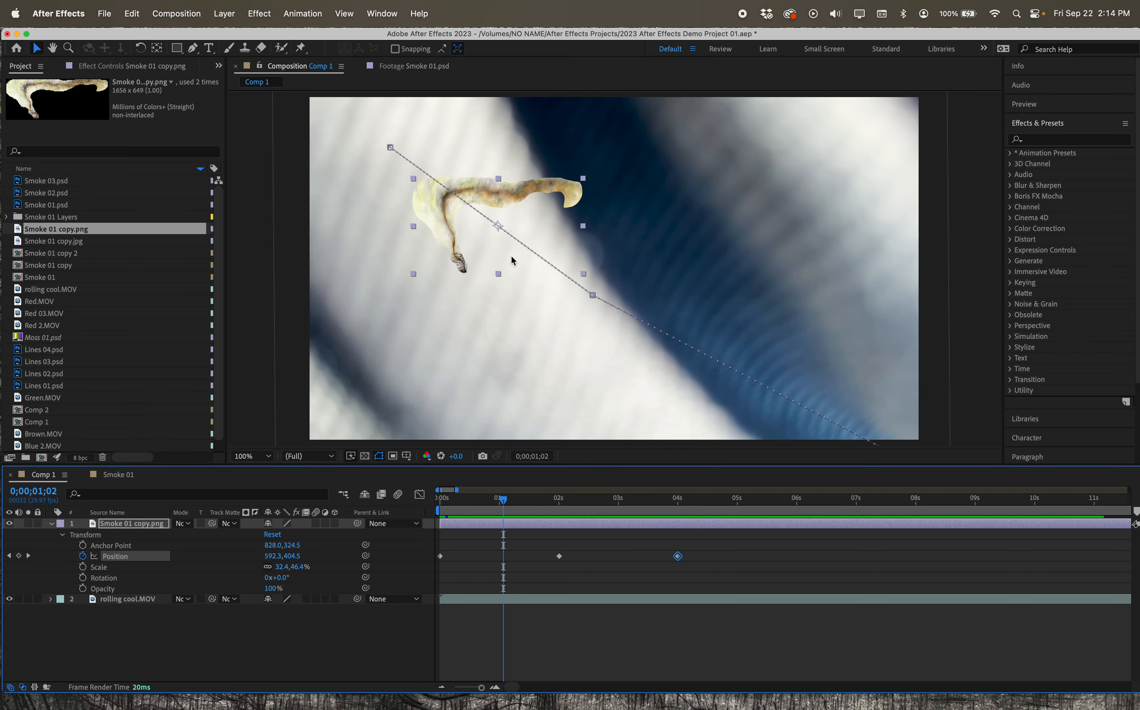
left_click_drag(507, 237, 569, 175)
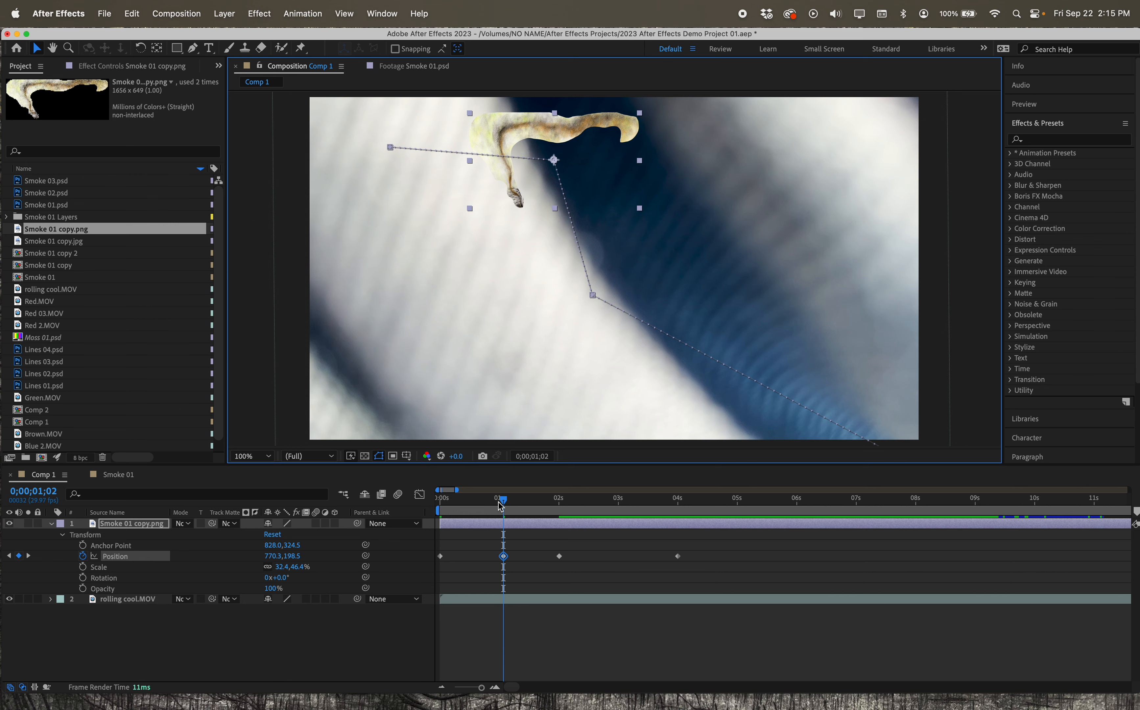
Keyframe the layer left of the frame's centre at 0;00;01;17 and toward the upper right a few frames on, and preview the zigzag path.
left_click_drag(500, 505, 537, 479)
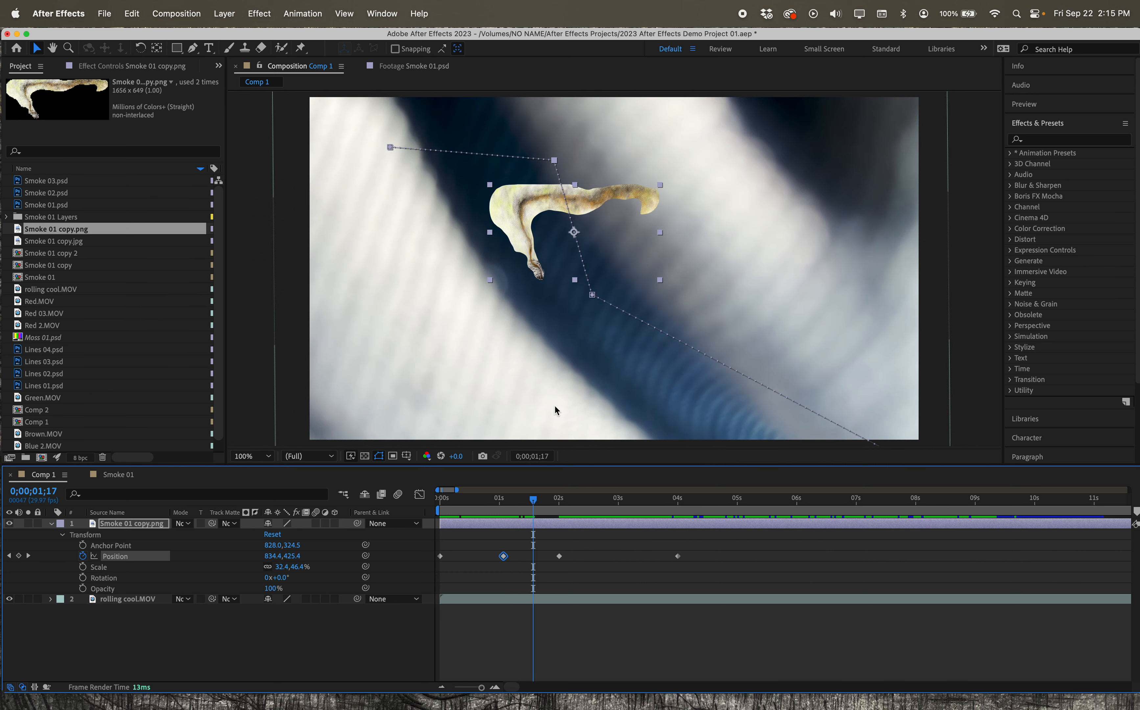
left_click_drag(567, 248, 469, 297)
left_click_drag(534, 502, 543, 500)
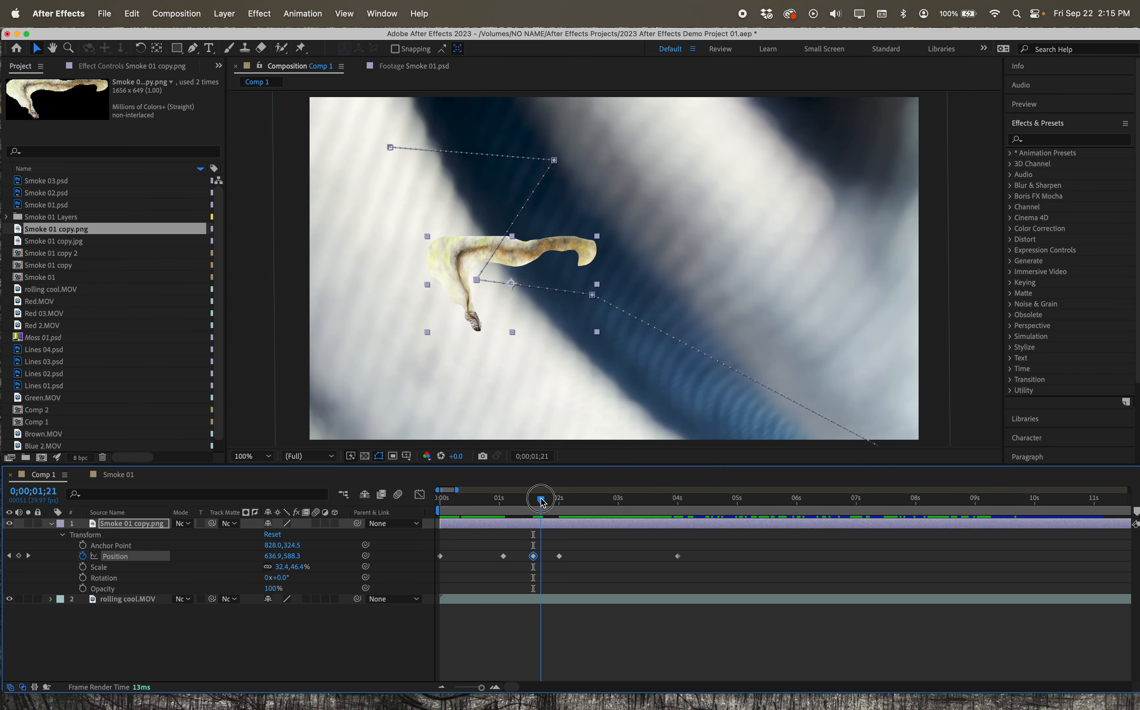
left_click_drag(544, 277, 726, 163)
left_click_drag(541, 505, 484, 506)
key("space")
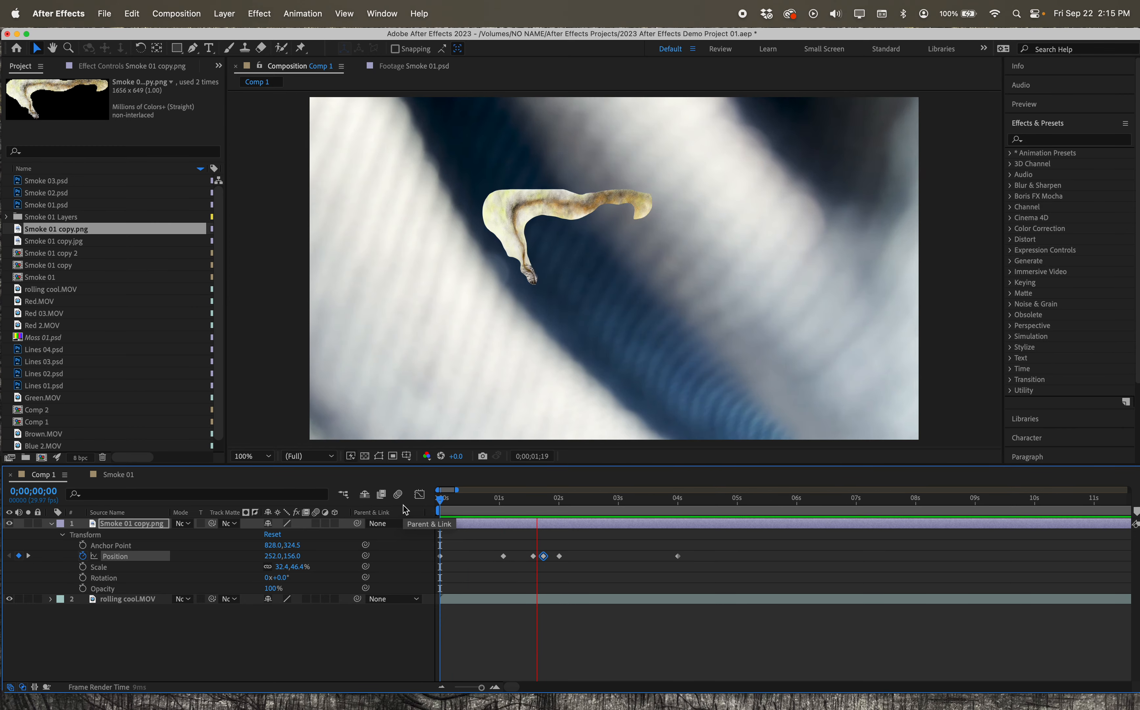
key("space")
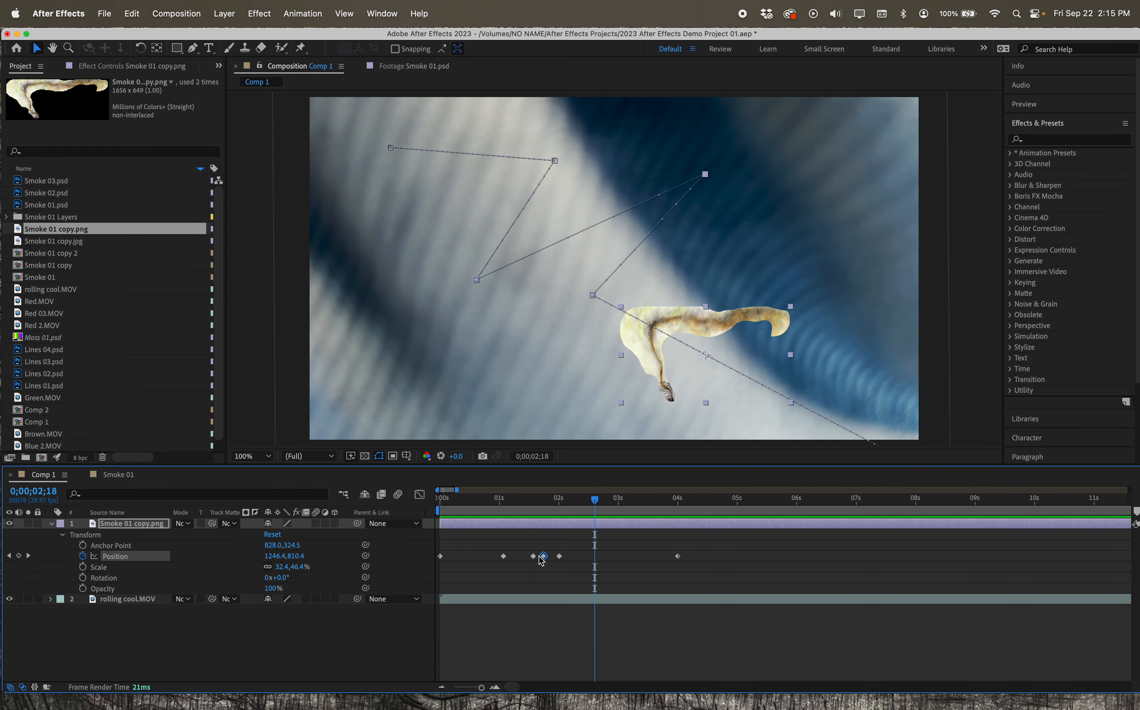
Spread the four middle Position keyframes to about 0.9, 1.6, 2.2 and 2.6 seconds and preview the movement from the start.
left_click_drag(567, 504, 515, 506)
left_click_drag(559, 556, 596, 557)
mouse_move(543, 556)
left_mouse_down()
mouse_move(571, 557)
mouse_move(496, 556)
mouse_move(547, 557)
mouse_move(537, 556)
left_mouse_up()
key("Home")
key("space")
key("space")
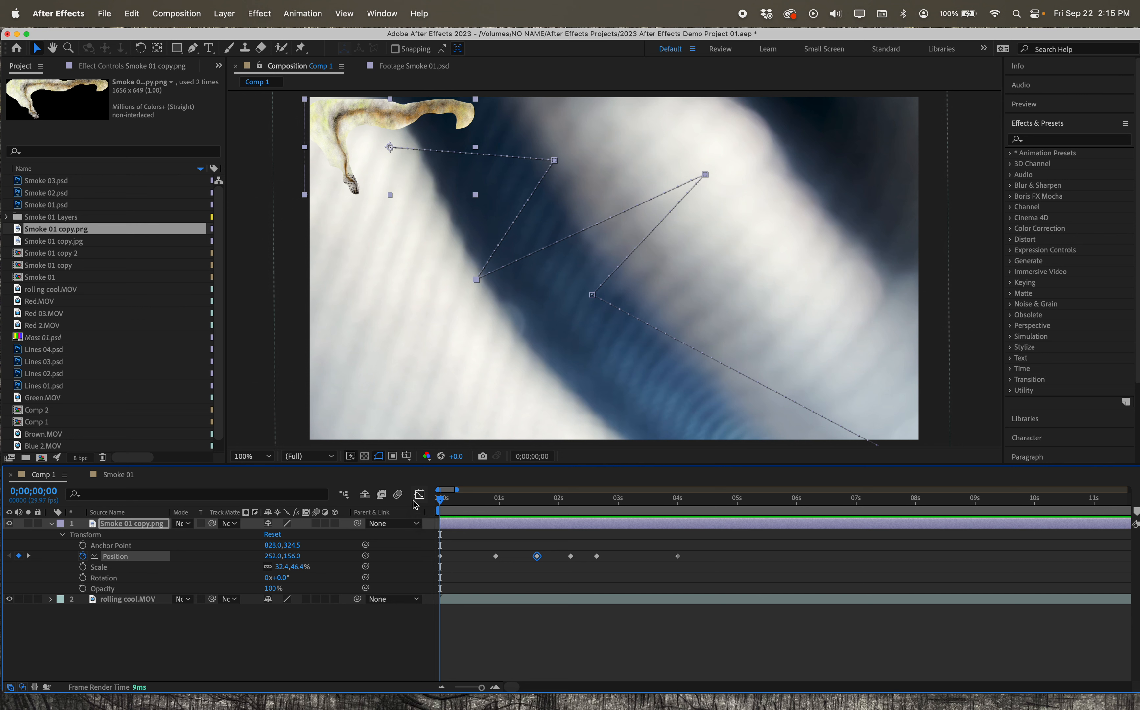